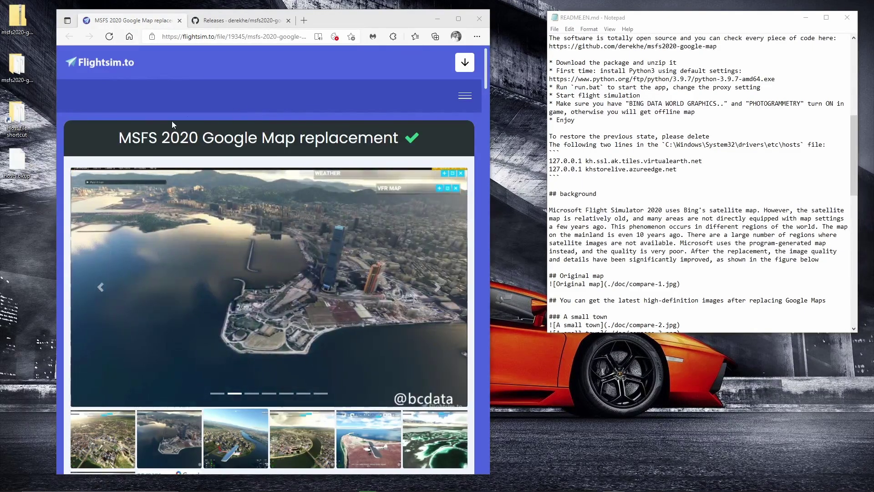
scroll(130, 289, down, 8)
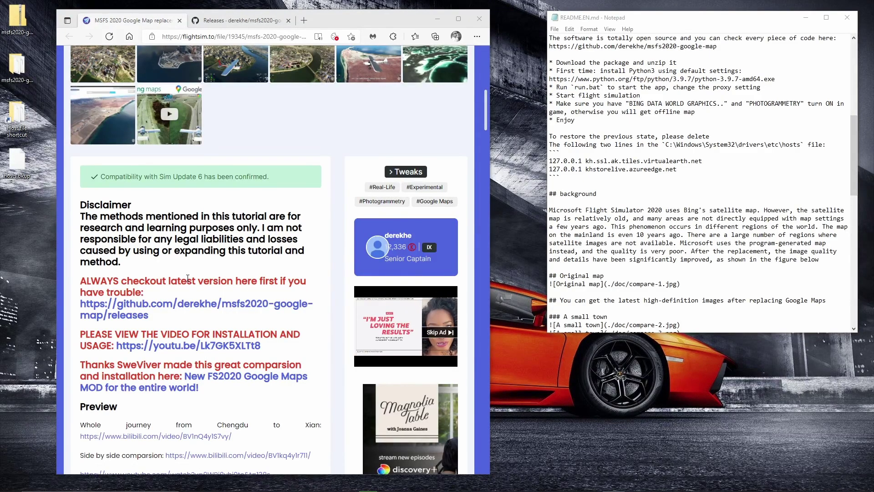
scroll(187, 277, down, 3)
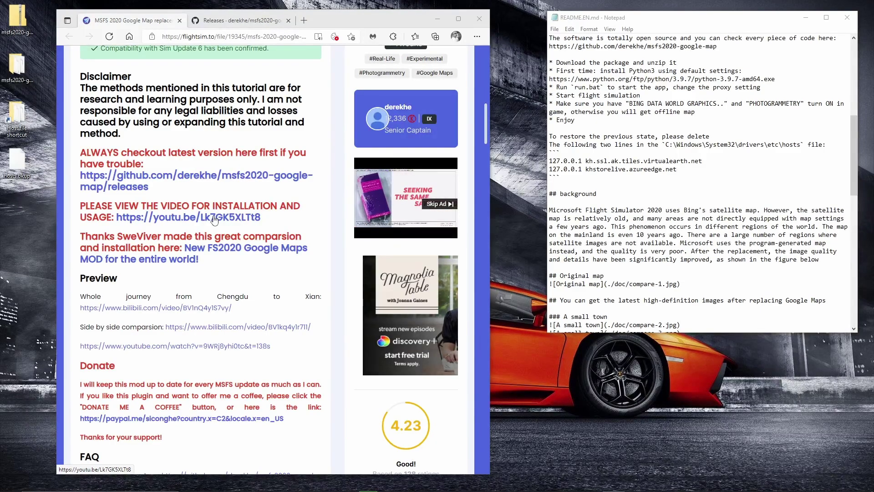
scroll(214, 220, down, 3)
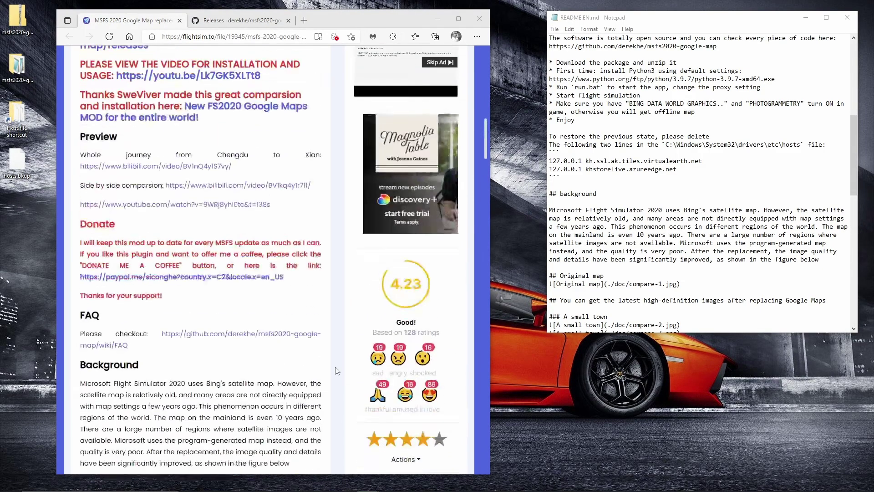
scroll(337, 370, up, 8)
scroll(337, 370, up, 5)
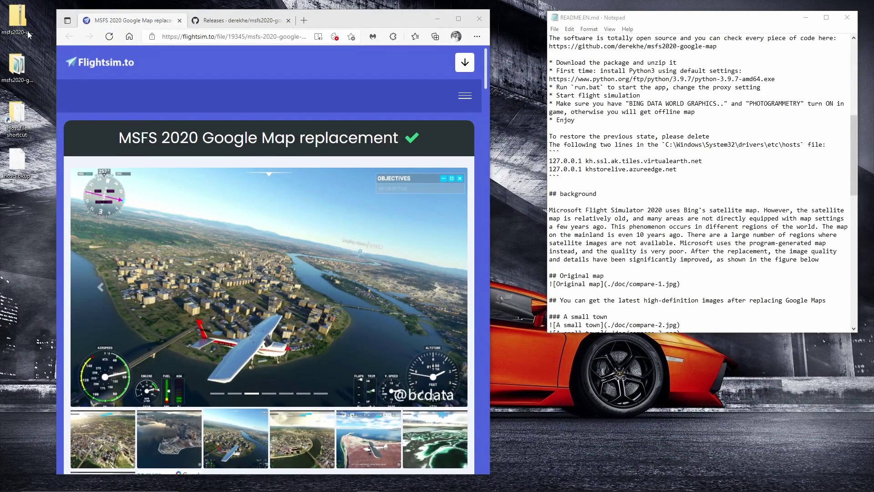
click(17, 20)
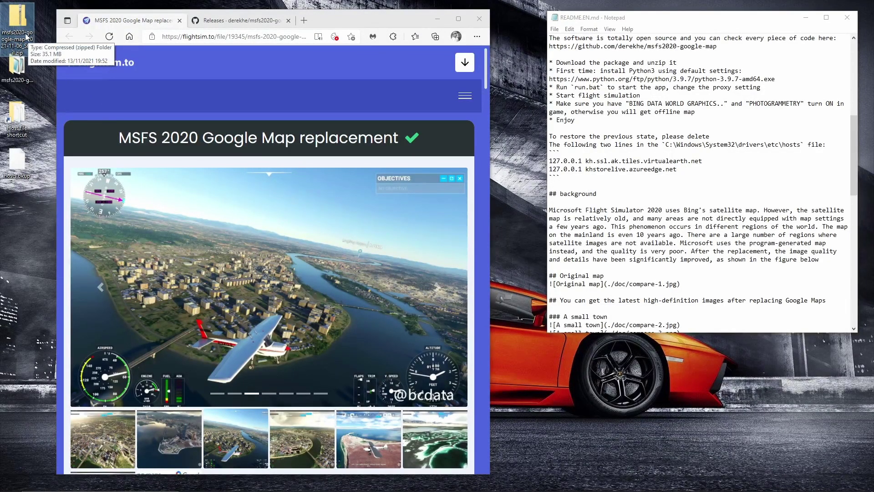
click(28, 60)
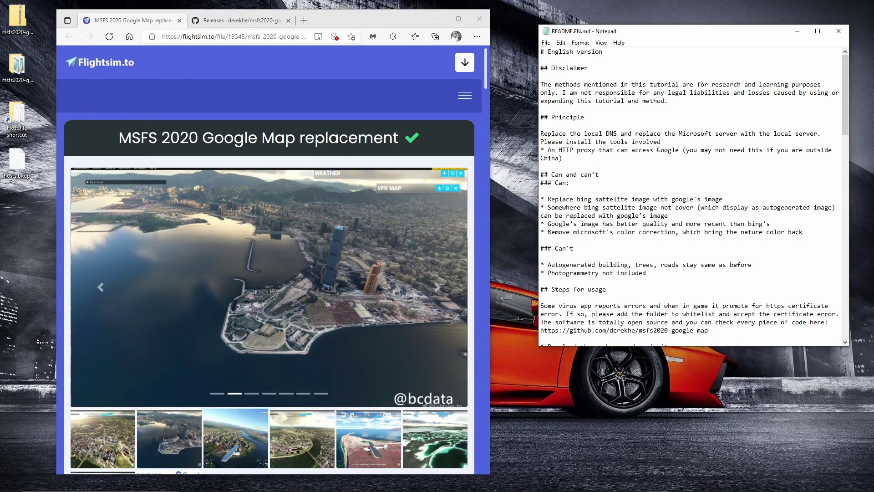
double_click(17, 63)
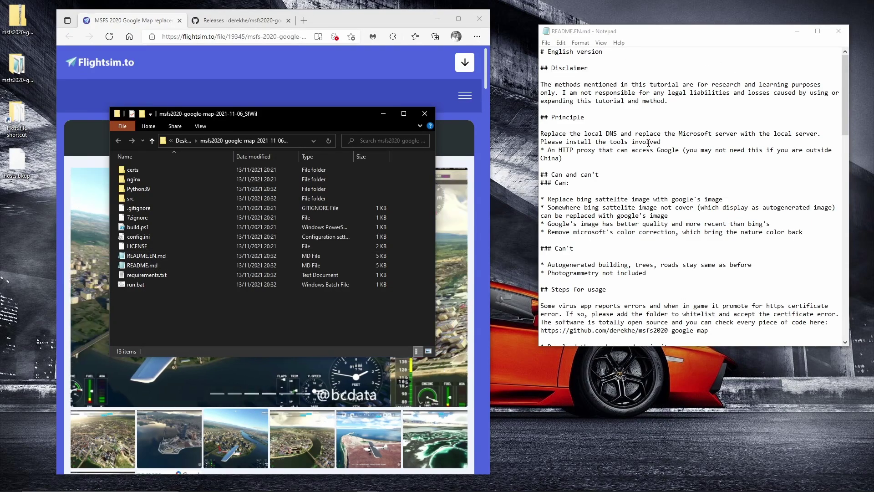
key(alt+F4)
scroll(648, 168, down, 2)
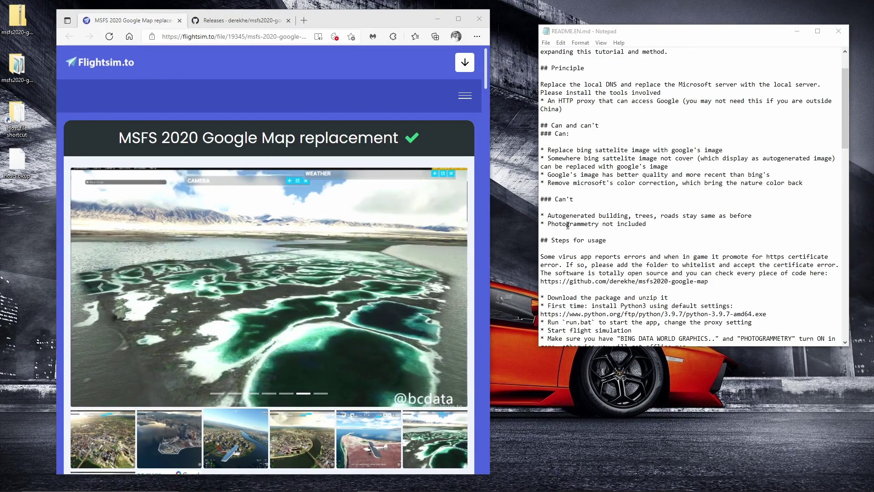
- Find the README's two hosts lines to remove (virtualearth and azureedge), then select the Host file shortcut
scroll(572, 226, down, 3)
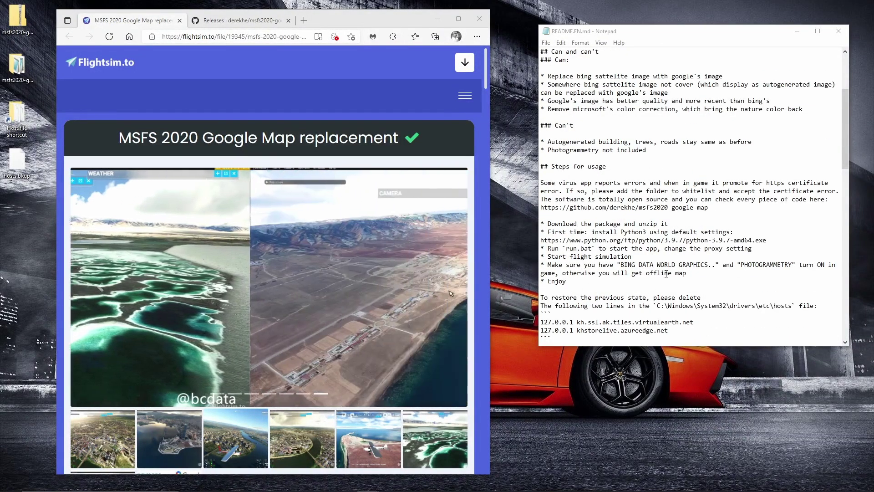
scroll(665, 274, down, 1)
drag(540, 273, 684, 307)
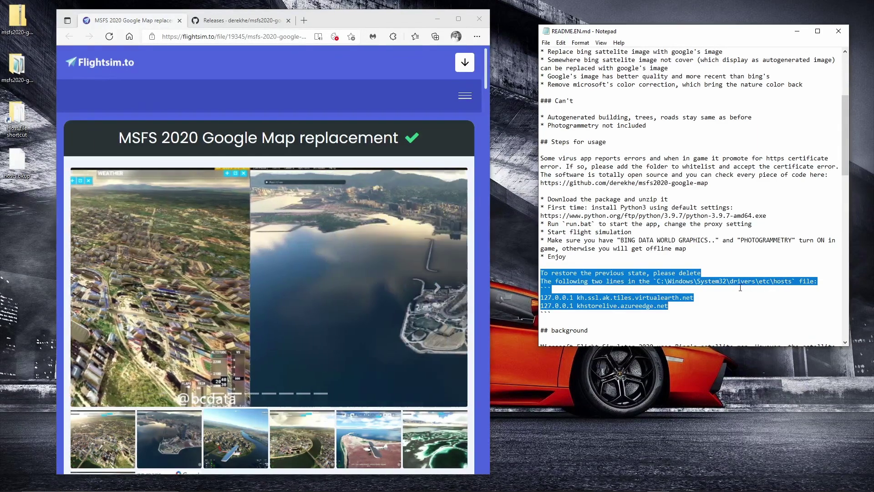
click(551, 289)
drag(675, 307, 540, 296)
click(615, 306)
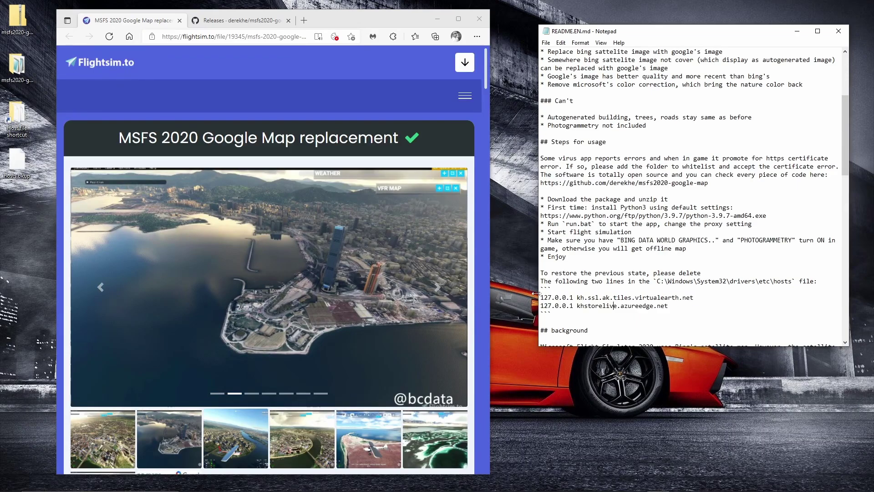
click(18, 119)
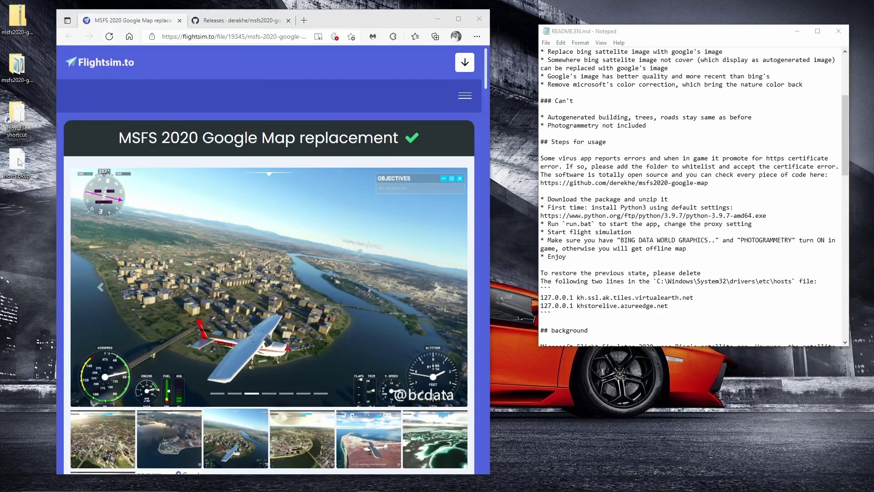
- Open hosts from the etc folder, confirm only commented localhost lines remain, and close Notepad++
double_click(17, 118)
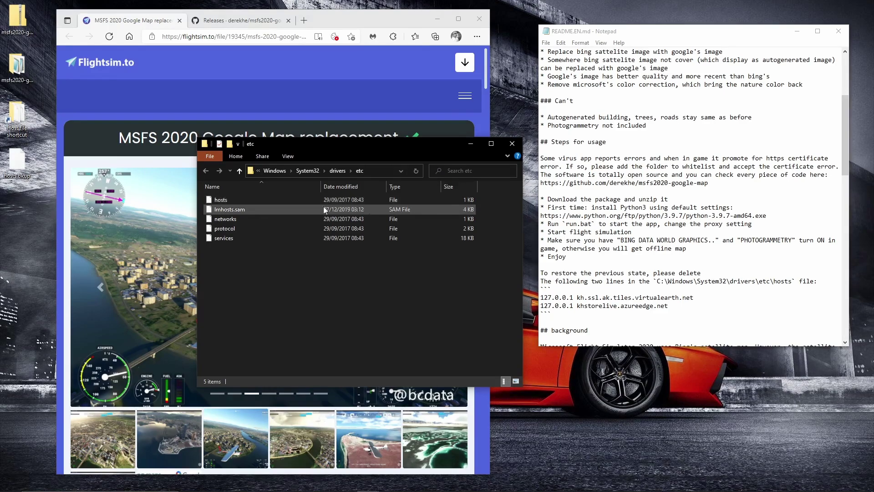
click(220, 201)
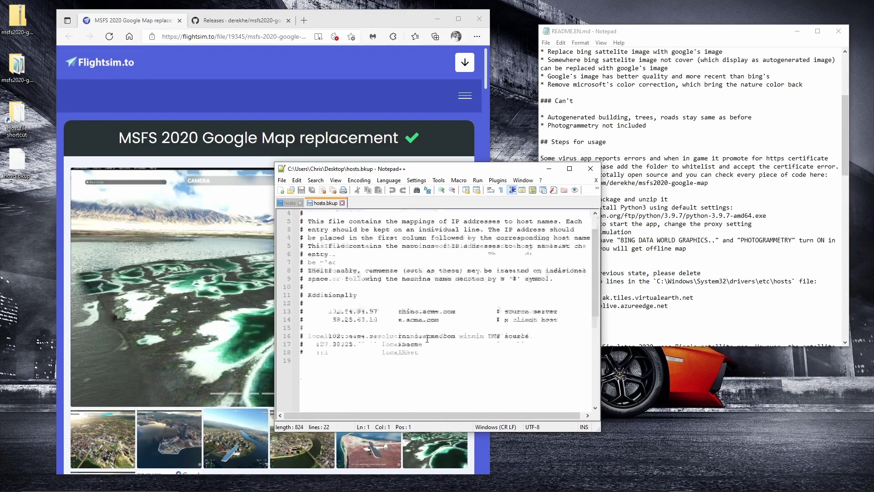
scroll(425, 339, down, 1)
drag(424, 328, 304, 319)
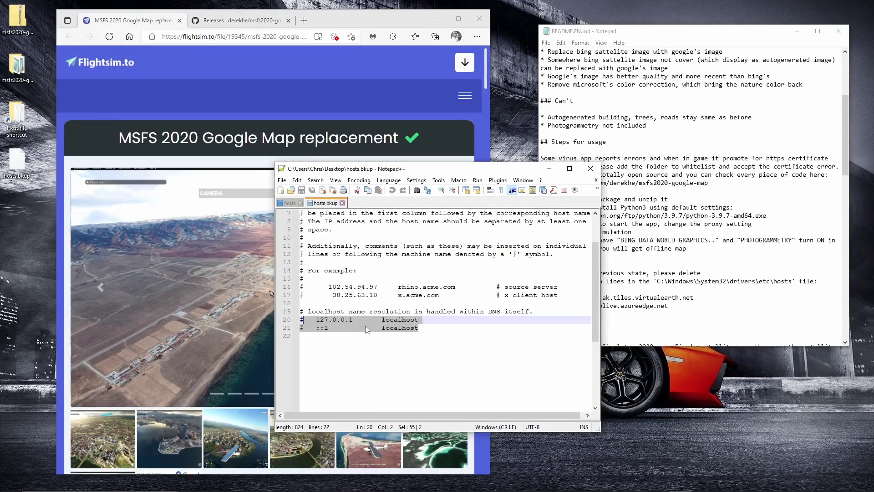
click(590, 169)
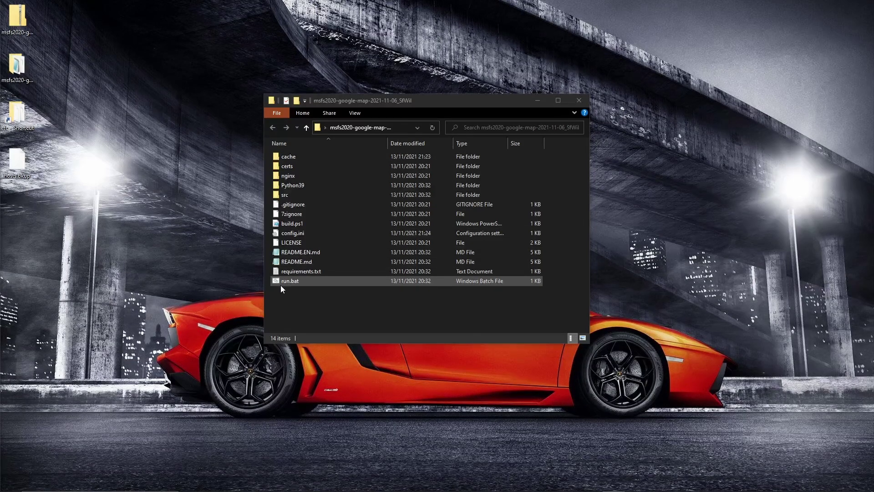
- Launch run.bat and place the MSFS 2020 Google Map window beside the console
click(293, 283)
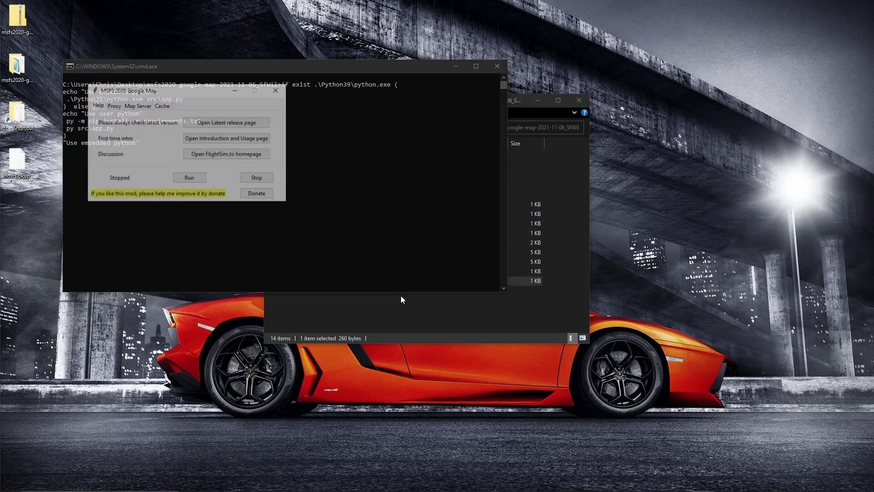
drag(188, 95, 490, 151)
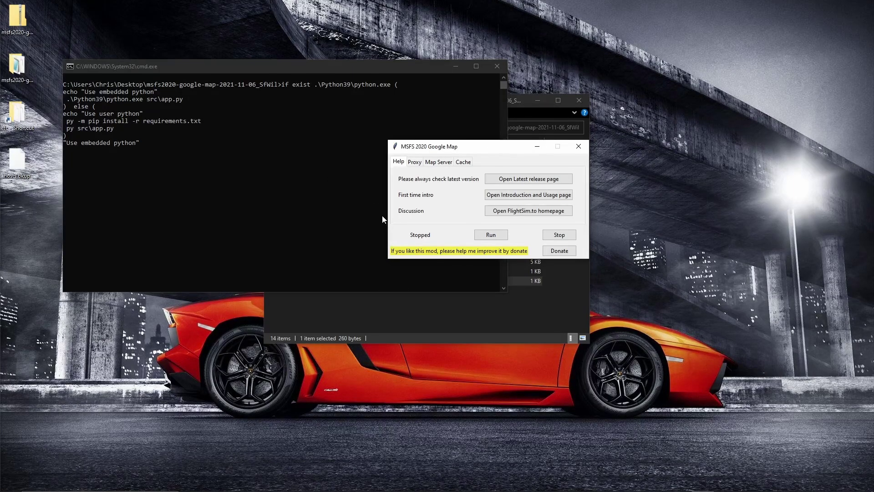
- Test the proxy connection to Google, dismiss the result, and start the map server from Help
click(415, 163)
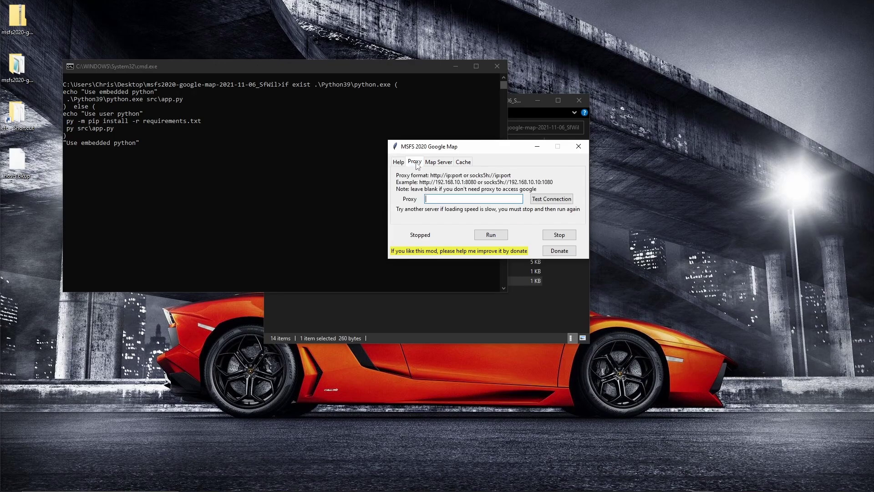
click(430, 198)
click(551, 199)
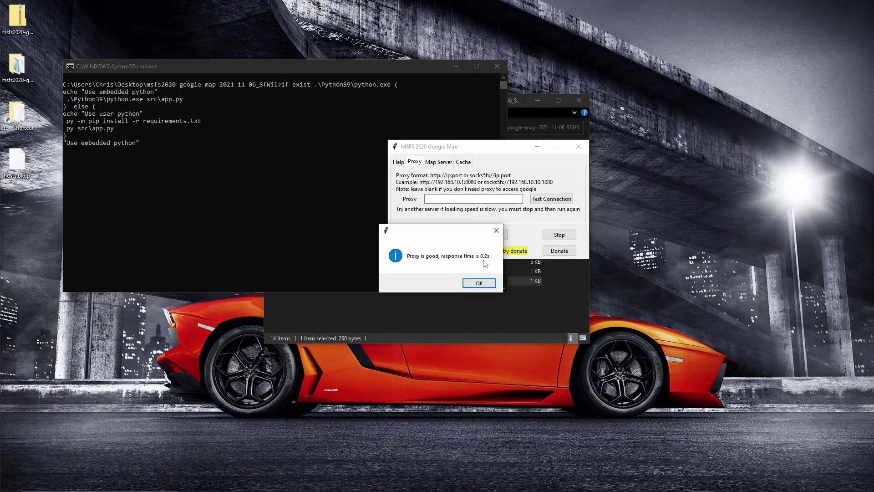
click(475, 285)
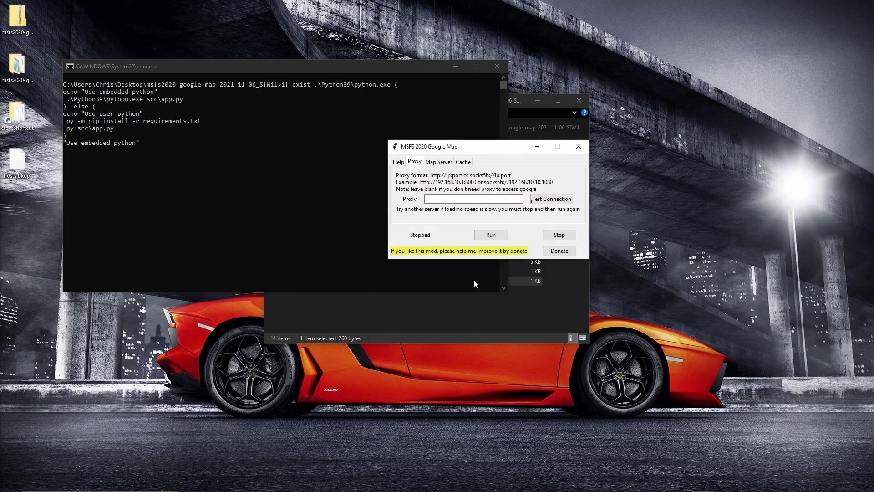
click(402, 165)
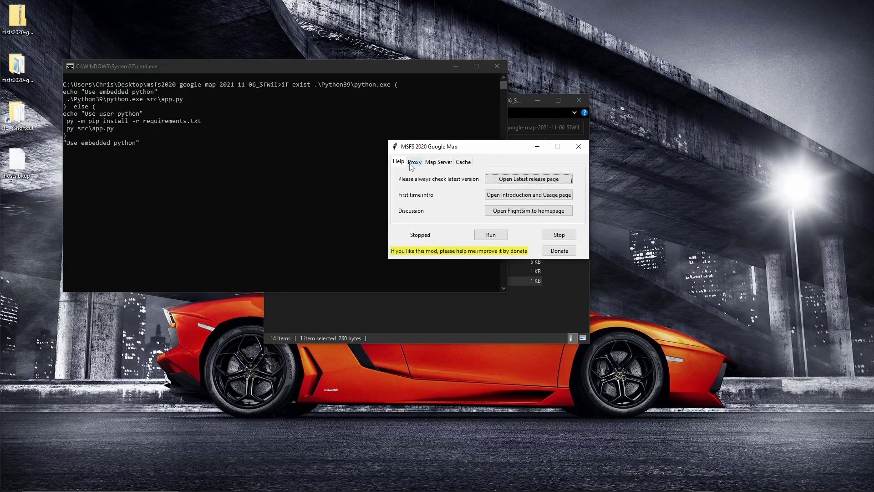
click(490, 235)
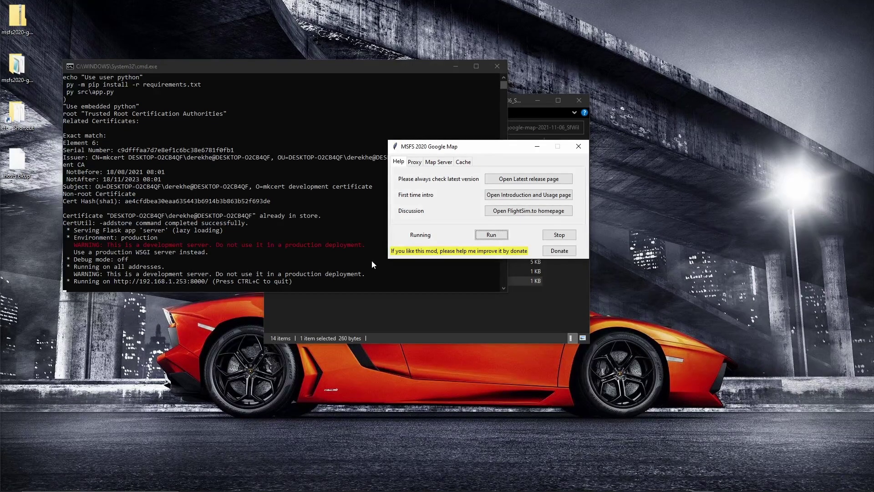
- Restart the map server by clicking Run again from the Proxy tab
click(414, 162)
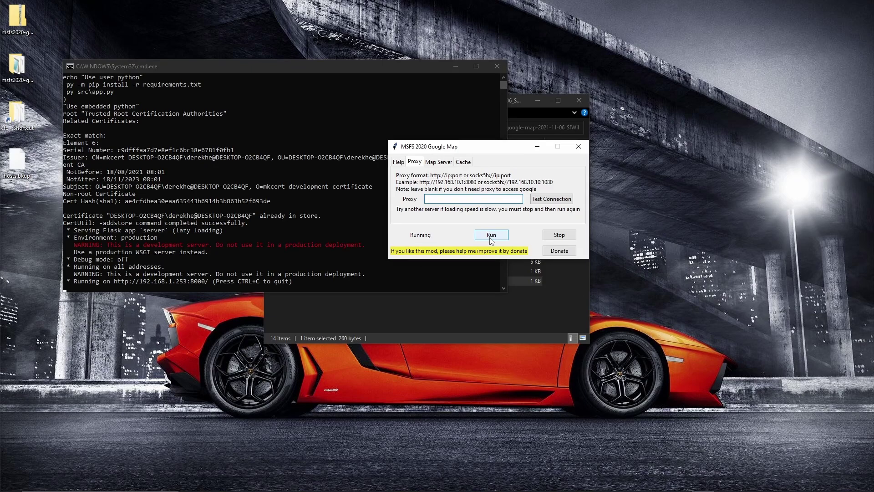
click(491, 239)
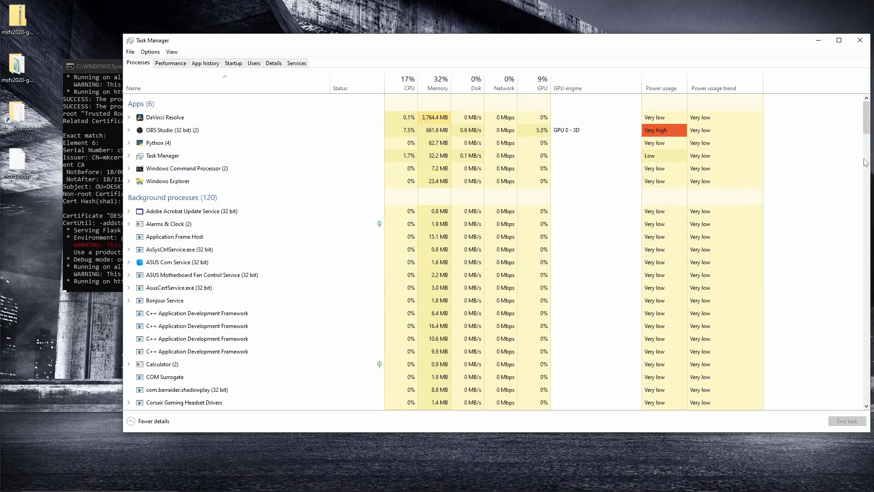
- End the nginx.exe (32 bit) process in Task Manager, then close Task Manager
drag(866, 123, 852, 225)
click(157, 181)
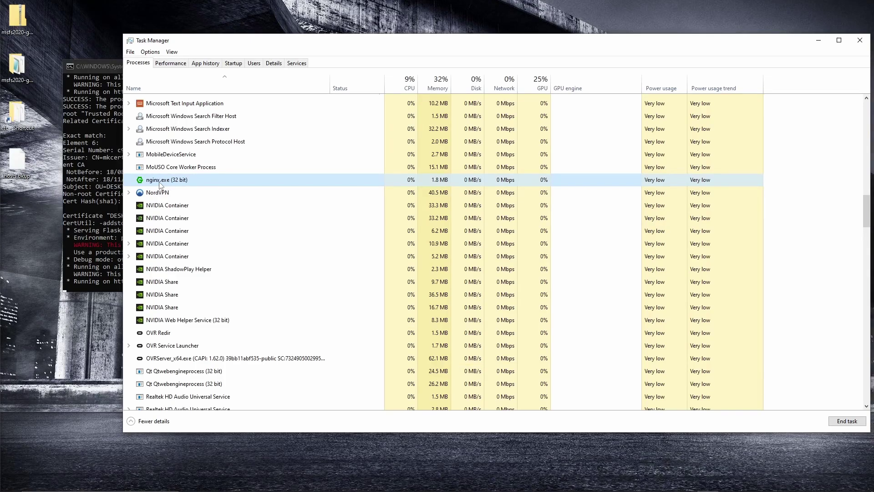
right_click(160, 184)
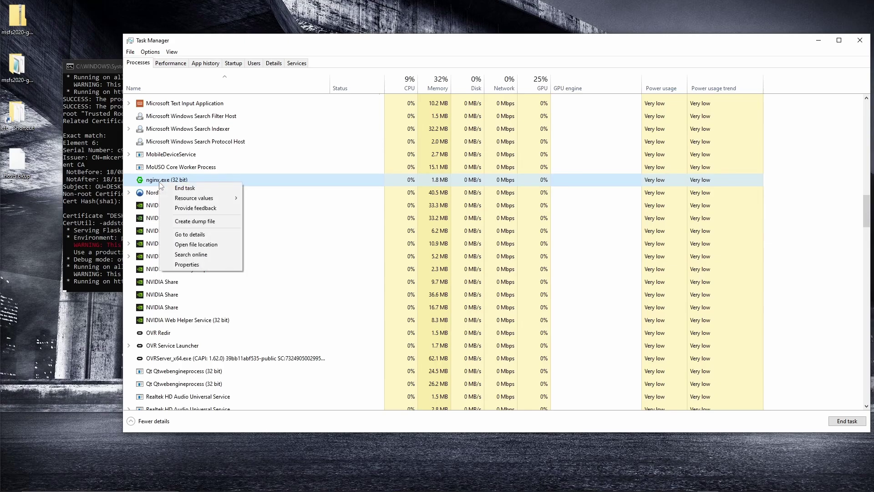
click(222, 40)
drag(222, 40, 193, 80)
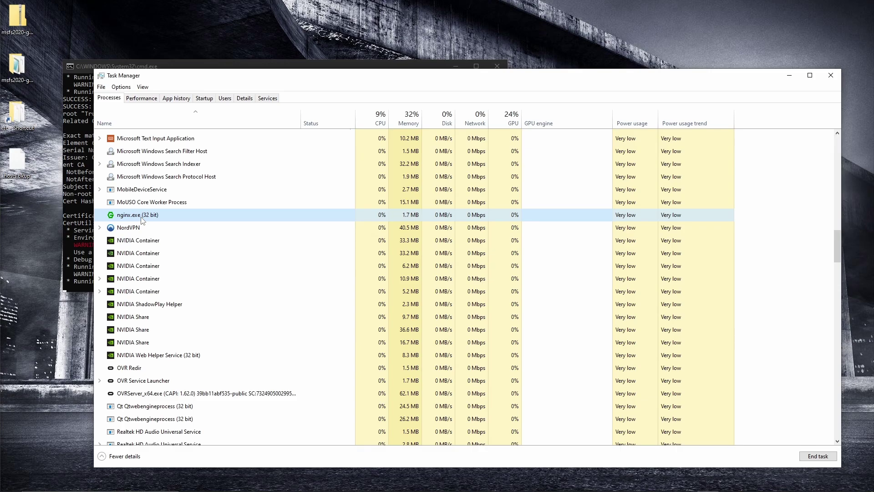
right_click(142, 219)
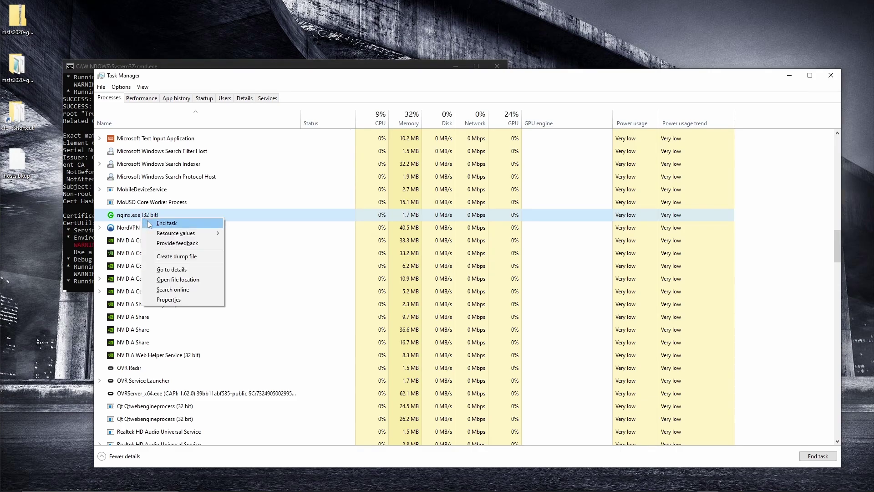
click(148, 223)
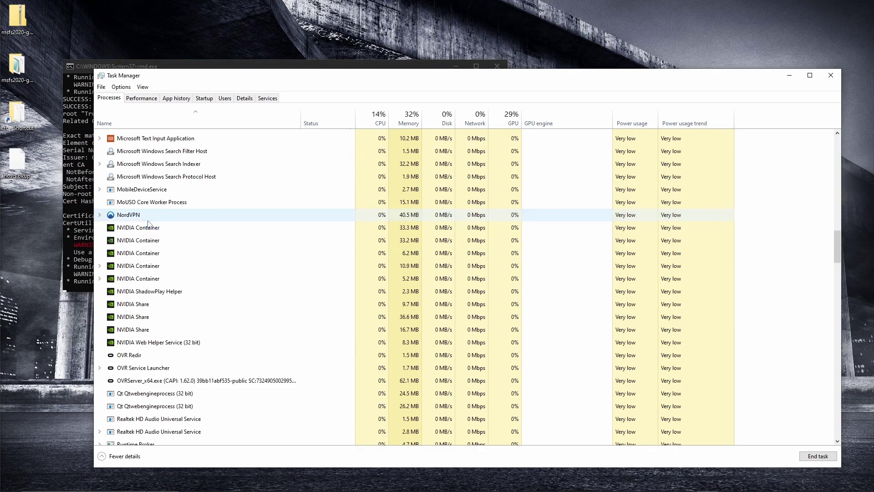
click(830, 75)
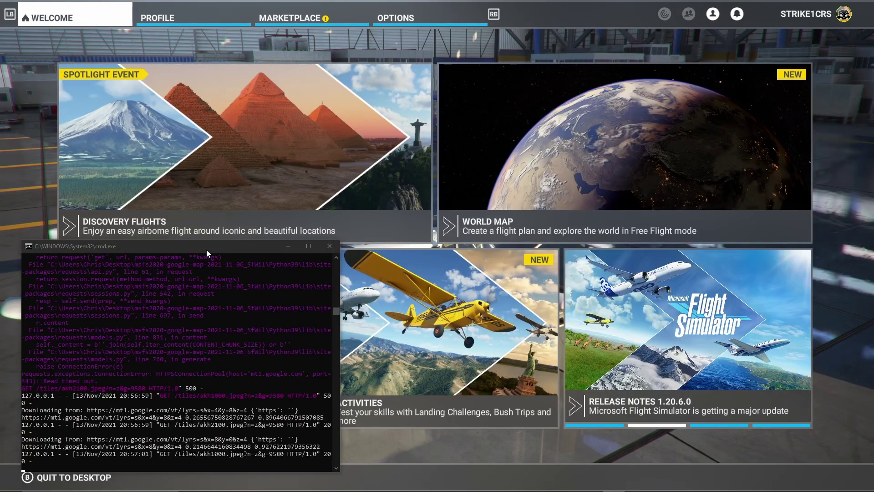
- Delete the rolling cache file under General Options > Data and go back
drag(210, 245, 0, 245)
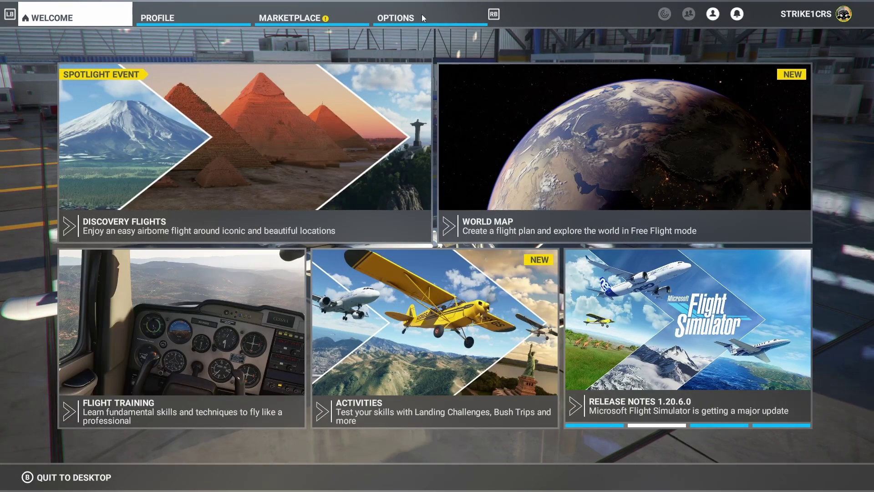
click(407, 19)
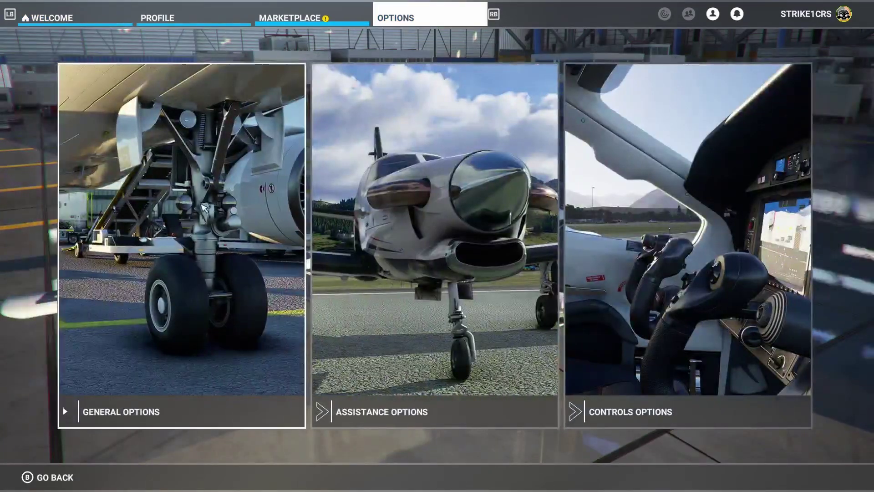
click(181, 248)
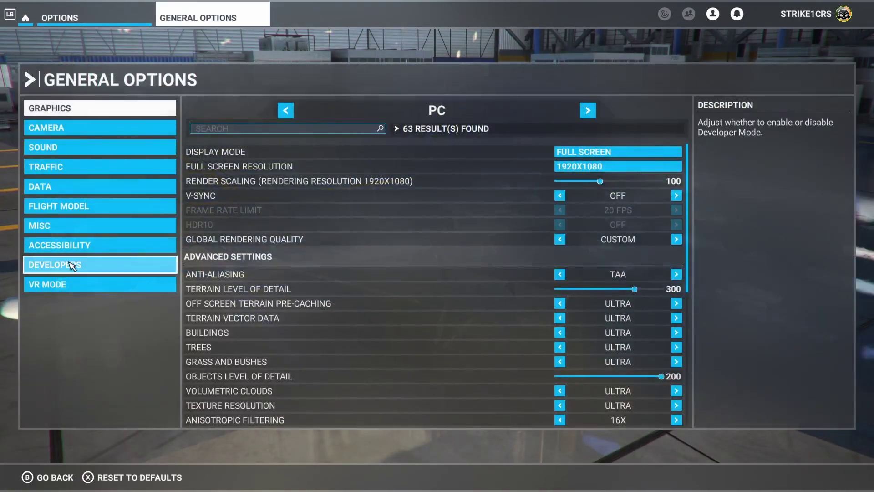
click(66, 190)
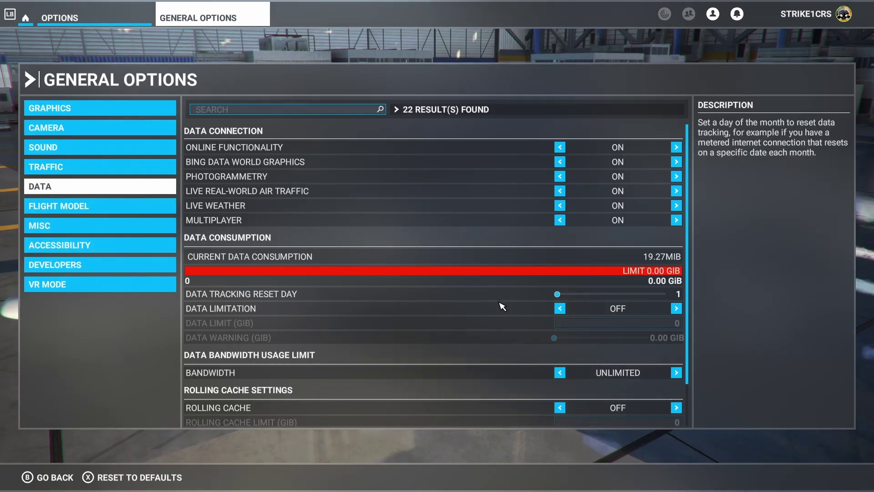
scroll(502, 306, down, 2)
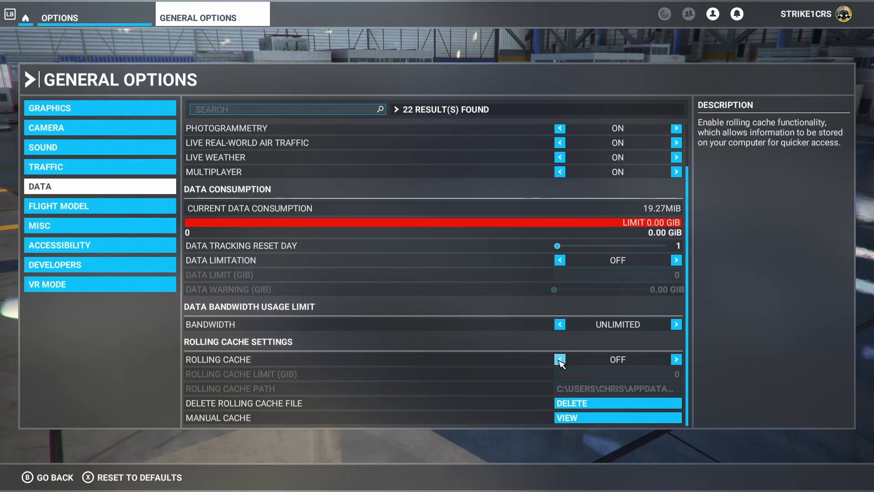
click(575, 403)
click(415, 295)
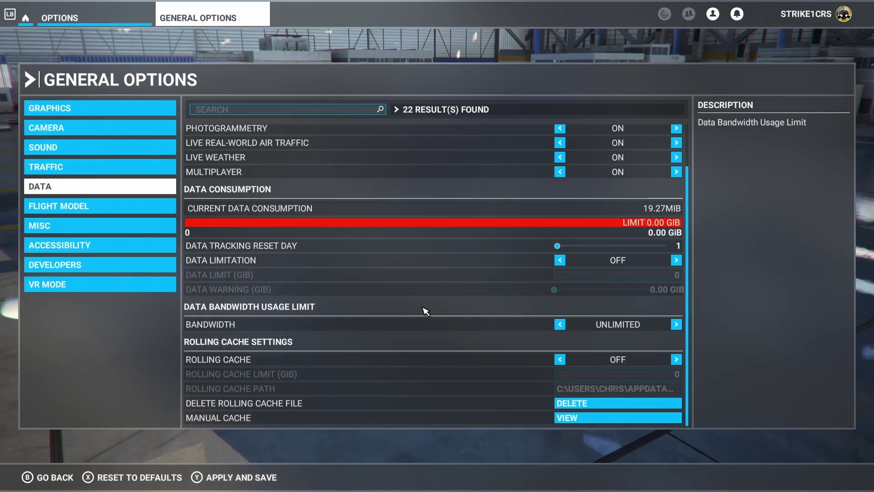
scroll(464, 318, up, 2)
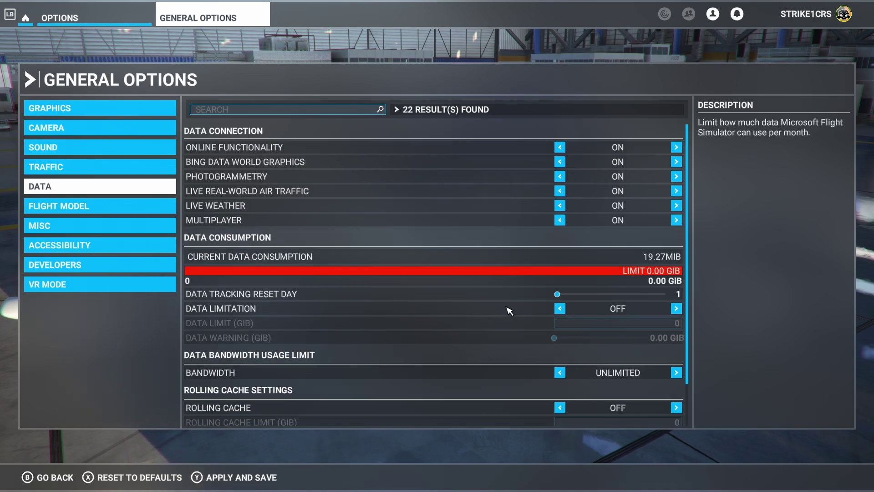
click(51, 484)
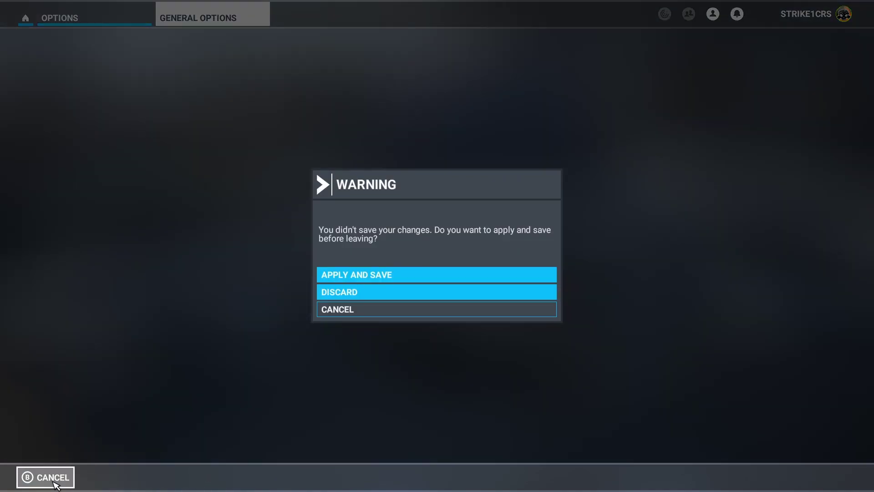
- Discard the unsaved option changes and return to the World Map zoomed toward Courchevel
click(339, 291)
scroll(432, 214, up, 6)
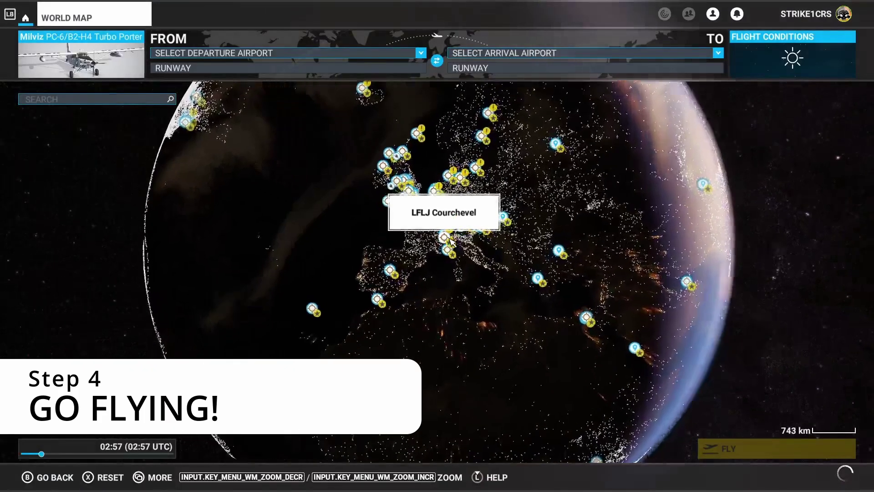
scroll(433, 240, up, 5)
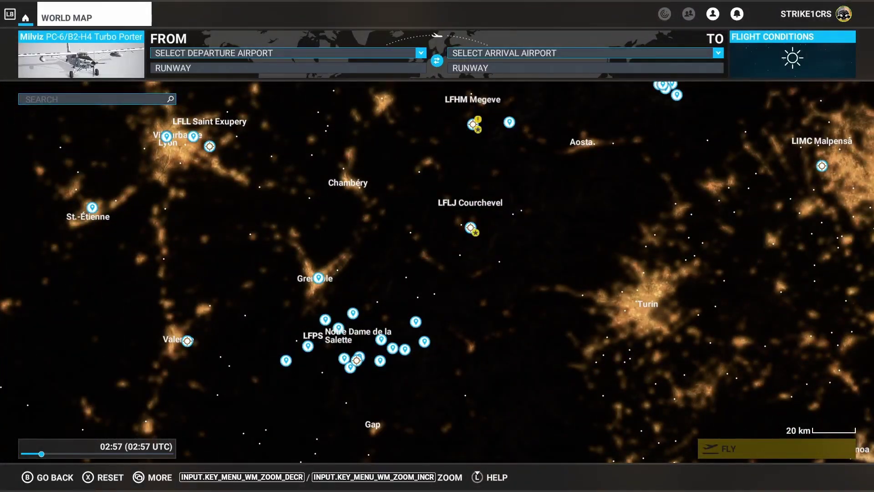
key(alt+Tab)
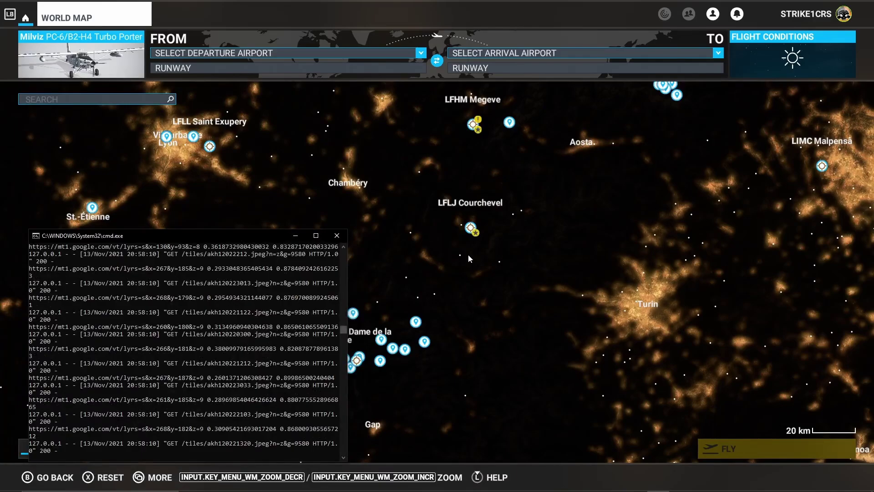
click(469, 256)
scroll(468, 257, up, 2)
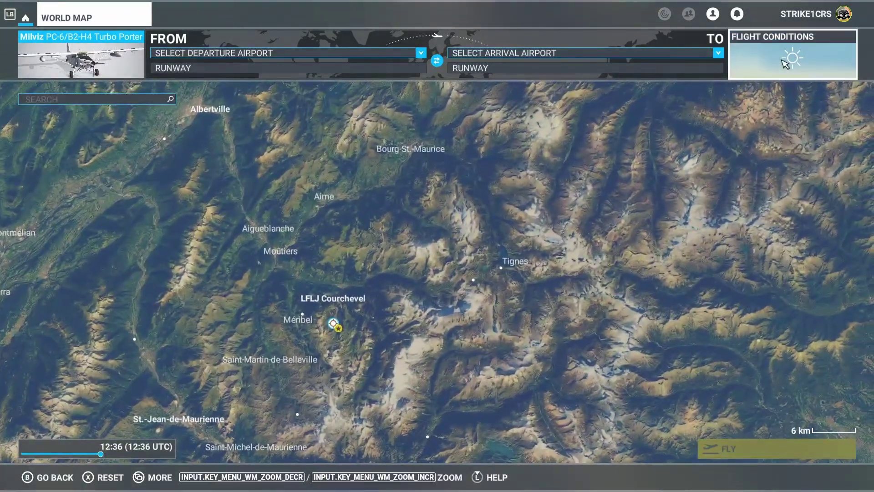
- Set flight conditions to August with a ground wind layer, then zoom to Aix-les-Bains
click(786, 58)
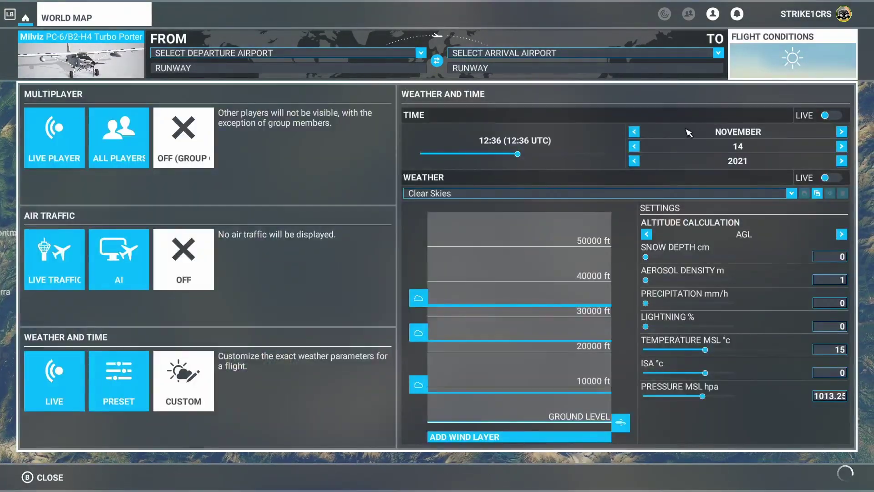
click(636, 132)
click(636, 132)
click(636, 132)
click(620, 424)
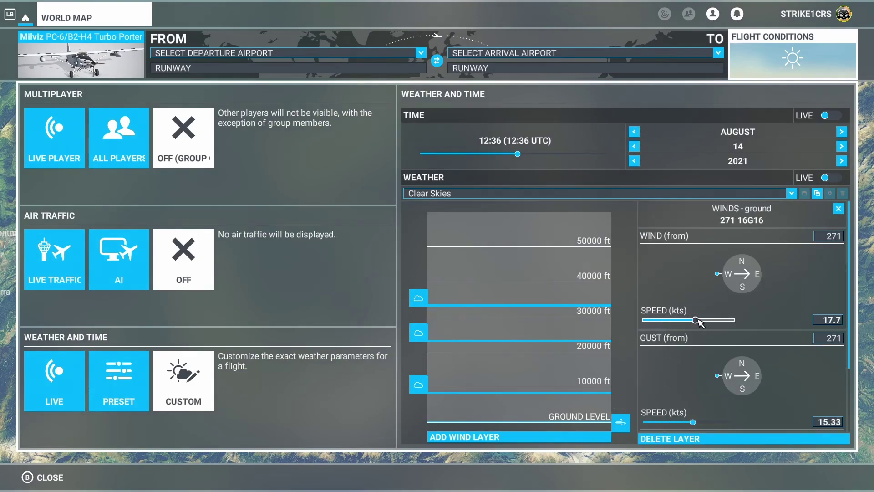
key(Escape)
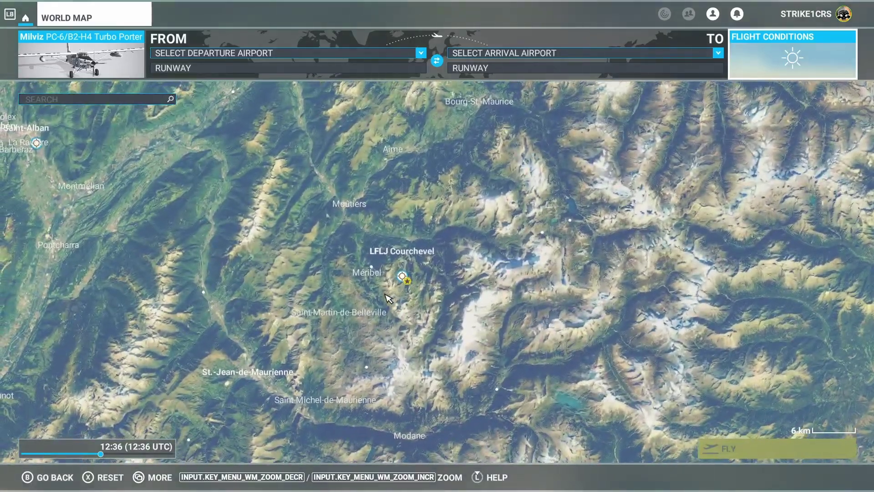
scroll(362, 298, down, 3)
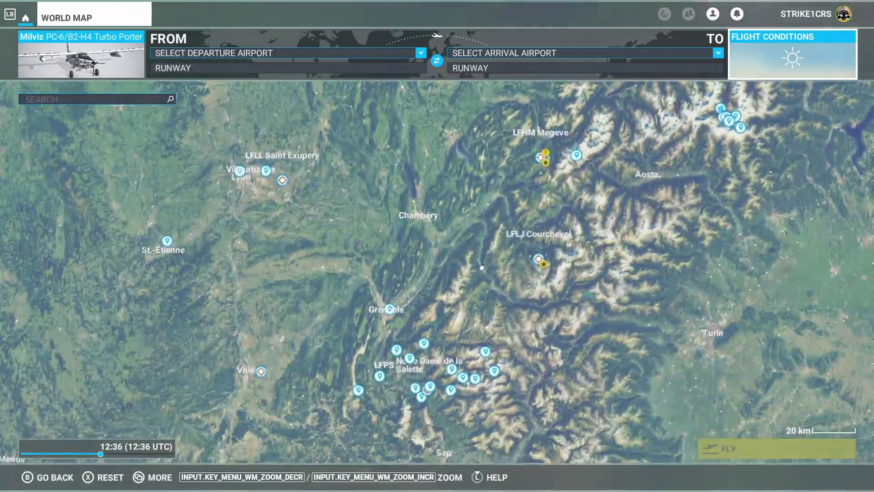
scroll(387, 274, up, 5)
scroll(448, 312, up, 3)
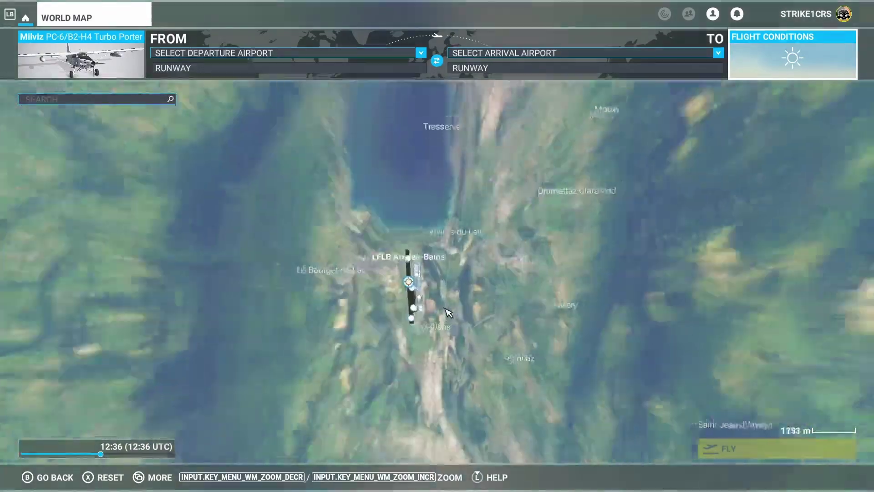
scroll(415, 310, up, 3)
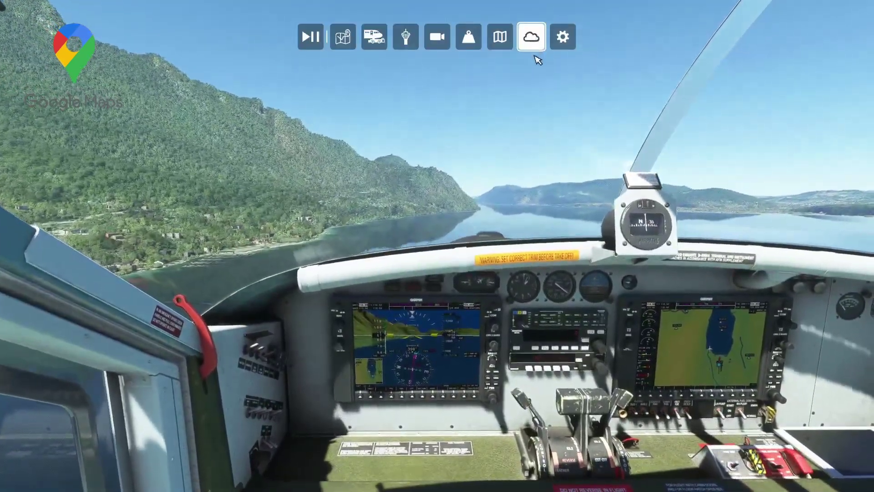
- Open the in-flight Weather panel and close it again
click(531, 37)
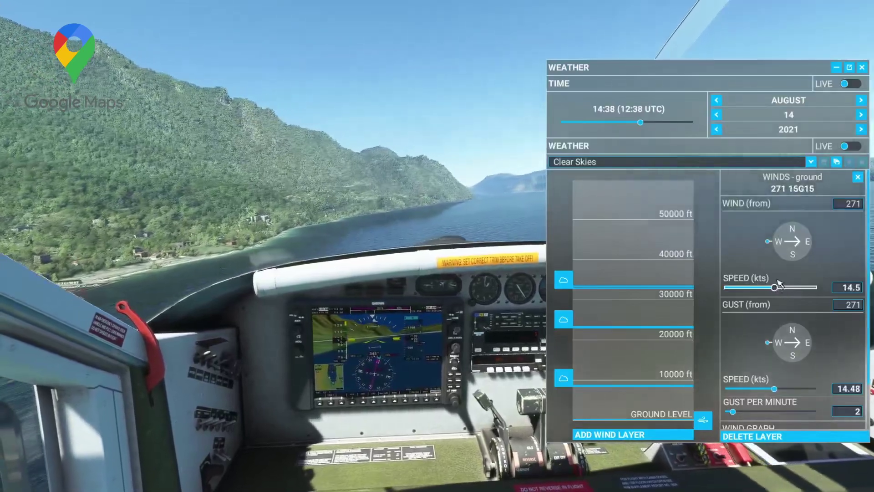
click(861, 68)
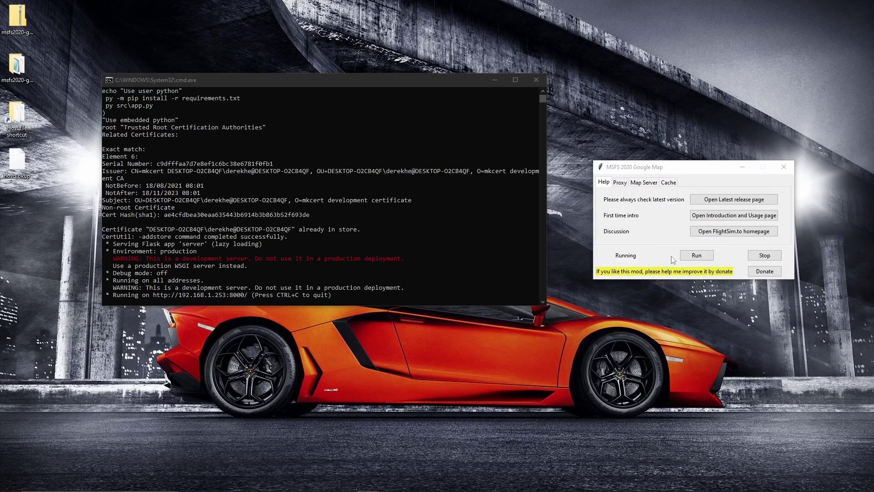
- Stop the Google Map server and bring the console forward showing nginx terminated
click(765, 256)
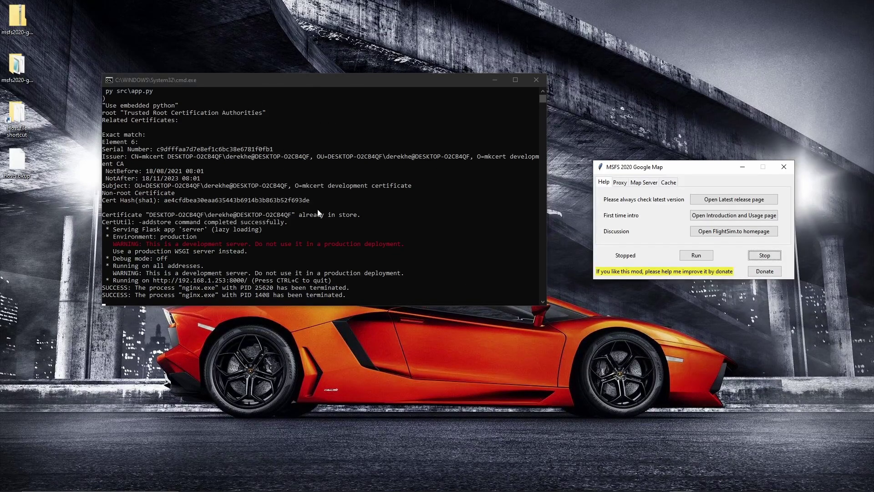
click(431, 277)
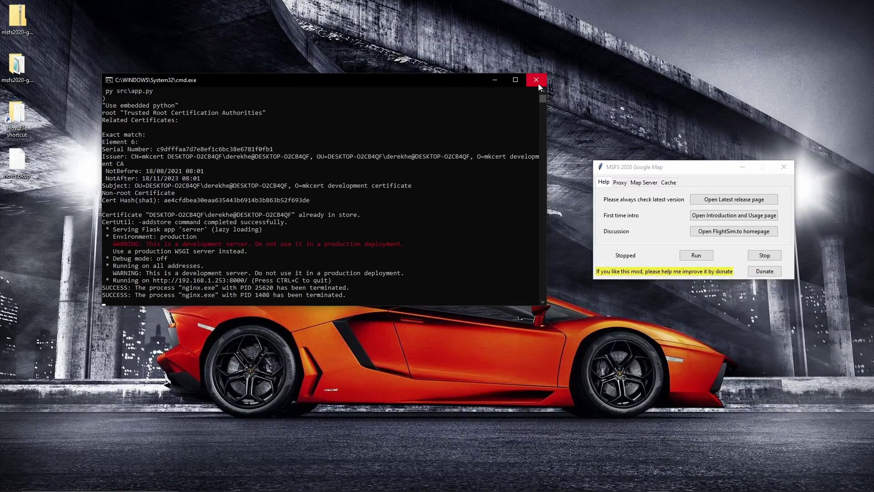
- Close the Google Map mod window and open the hosts file from drivers\etc in Notepad++
click(782, 168)
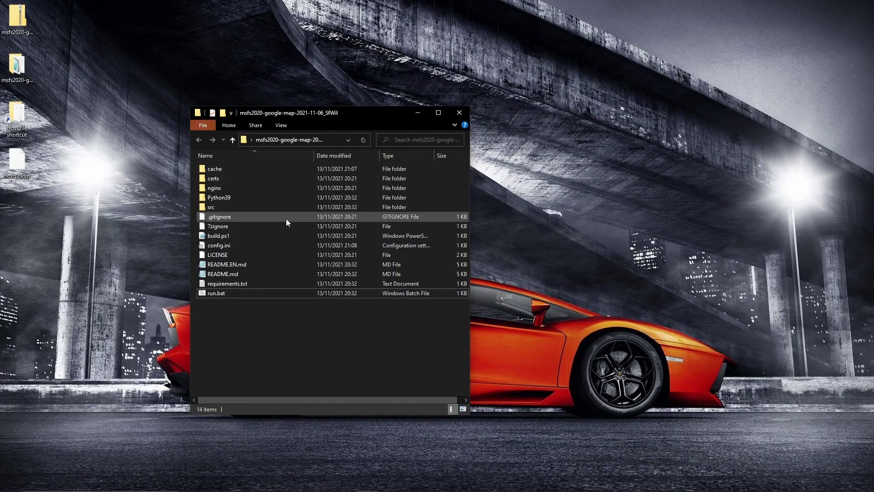
double_click(18, 116)
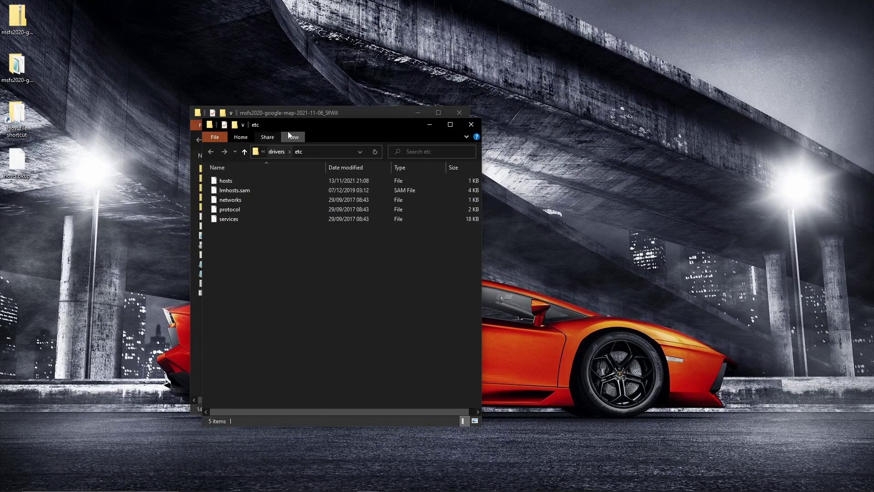
drag(288, 124, 411, 147)
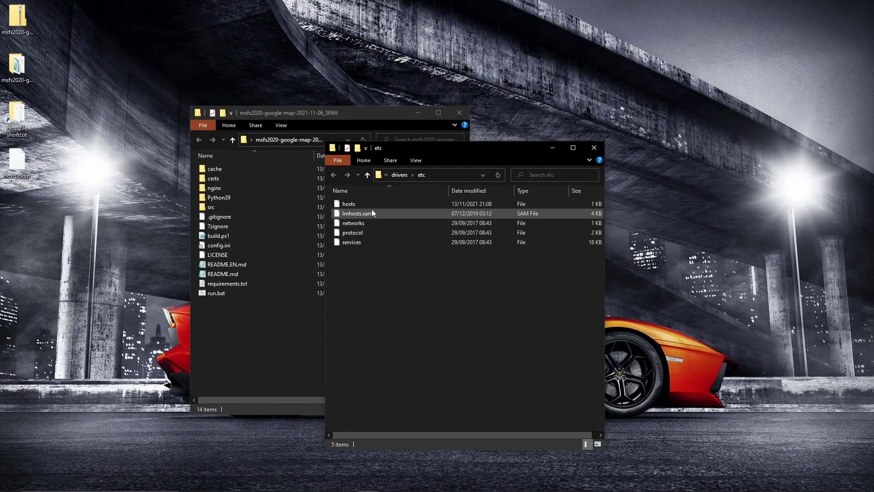
right_click(359, 205)
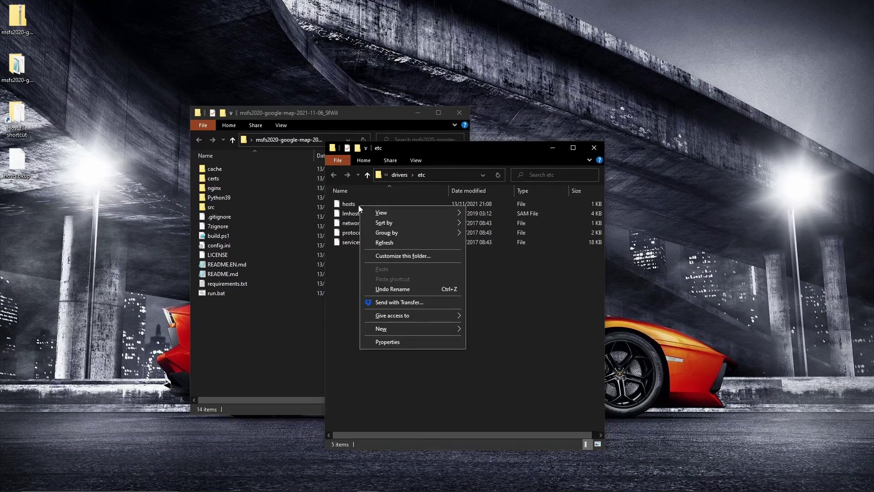
click(353, 204)
right_click(351, 204)
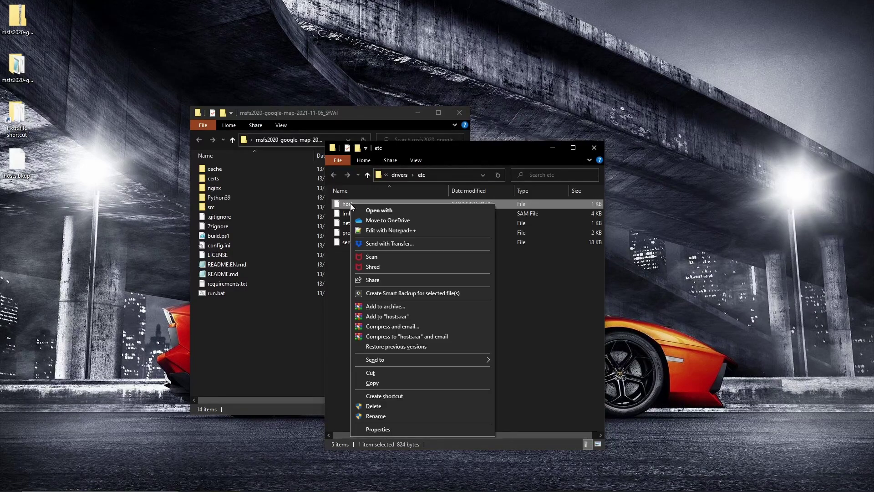
click(389, 231)
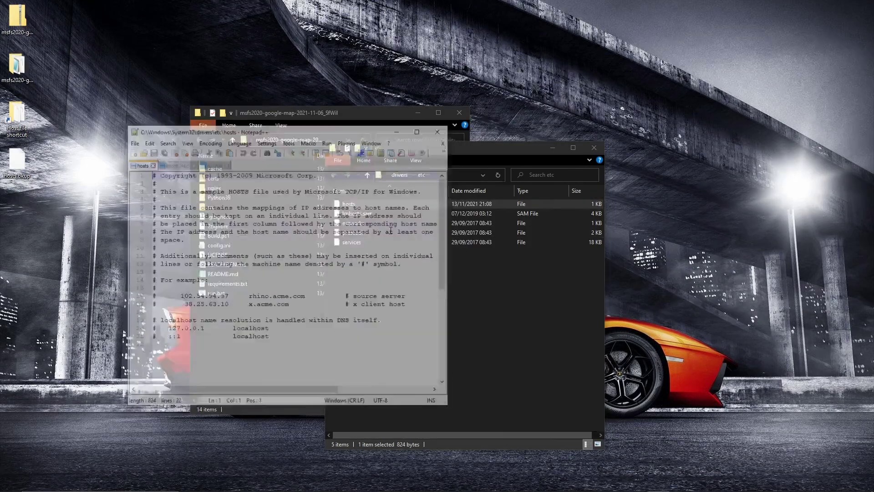
- Check that the hosts file ends at the localhost lines, with no map-tile entries
click(236, 353)
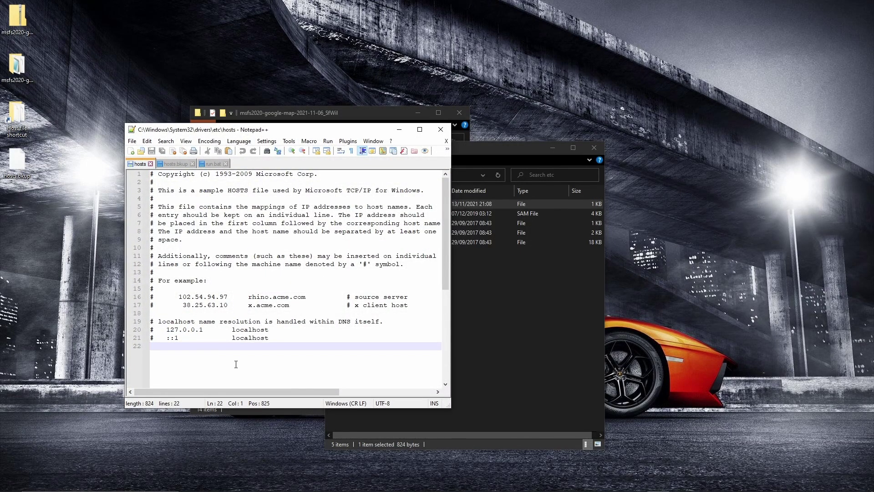
scroll(237, 363, down, 4)
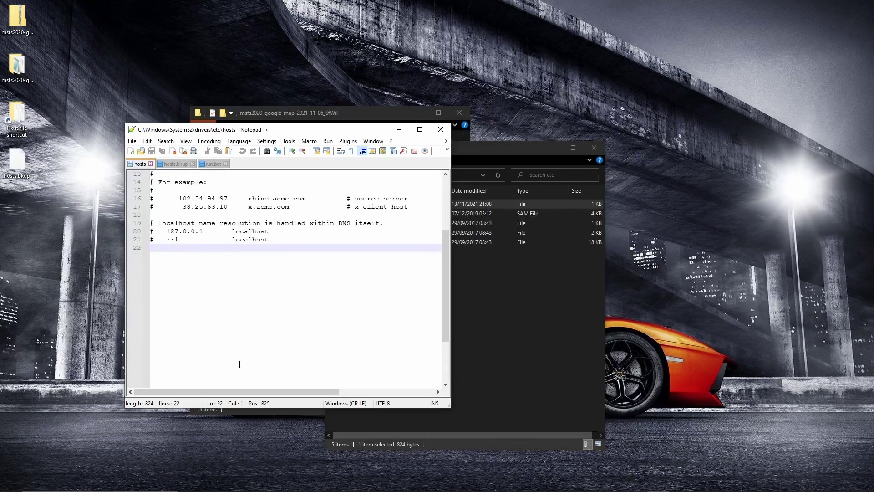
scroll(238, 364, up, 4)
drag(282, 132, 630, 68)
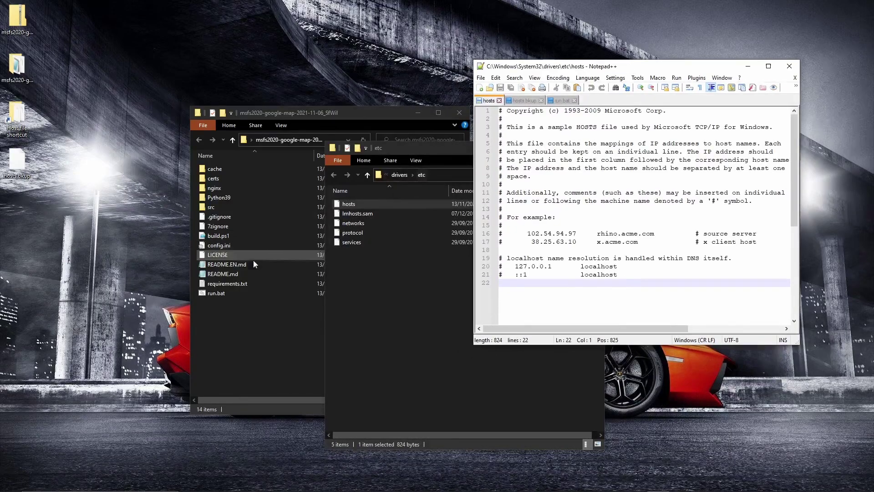
- Open README.EN.md and find the two hosts lines it describes
double_click(224, 265)
drag(632, 32, 252, 55)
scroll(256, 262, down, 5)
scroll(256, 263, down, 3)
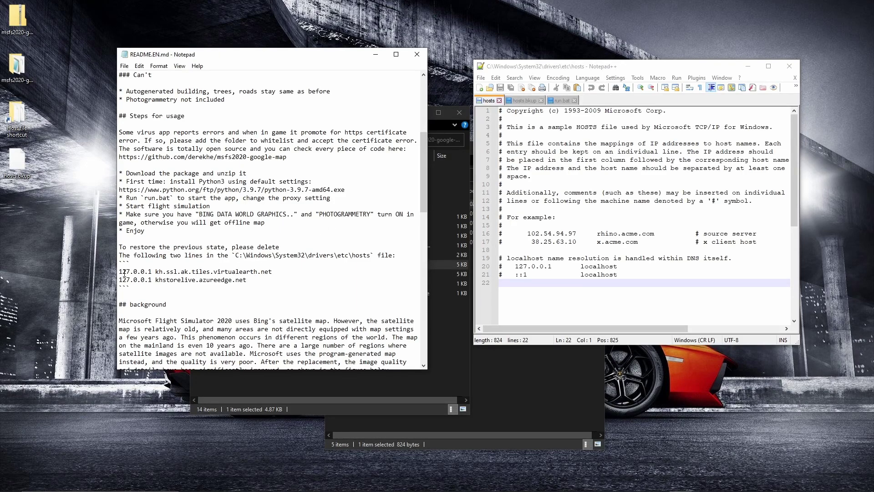
drag(270, 280, 119, 272)
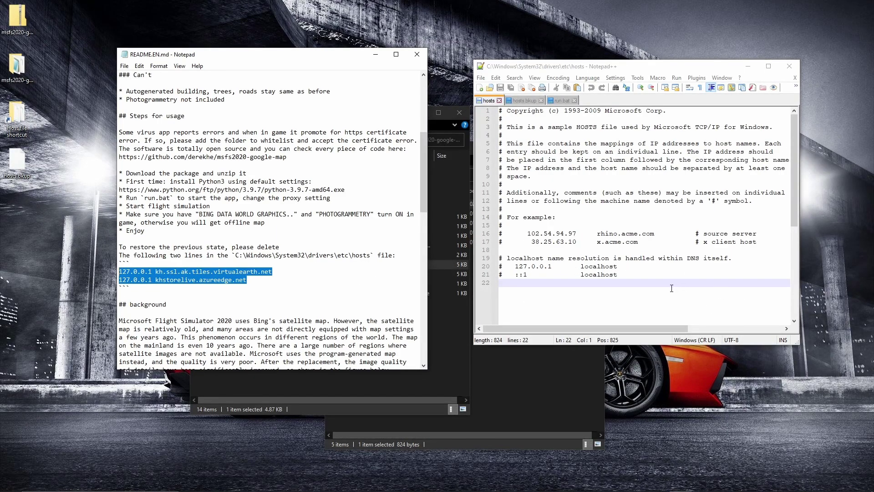
- Close the hosts file in Notepad++ and minimize the README window
click(789, 66)
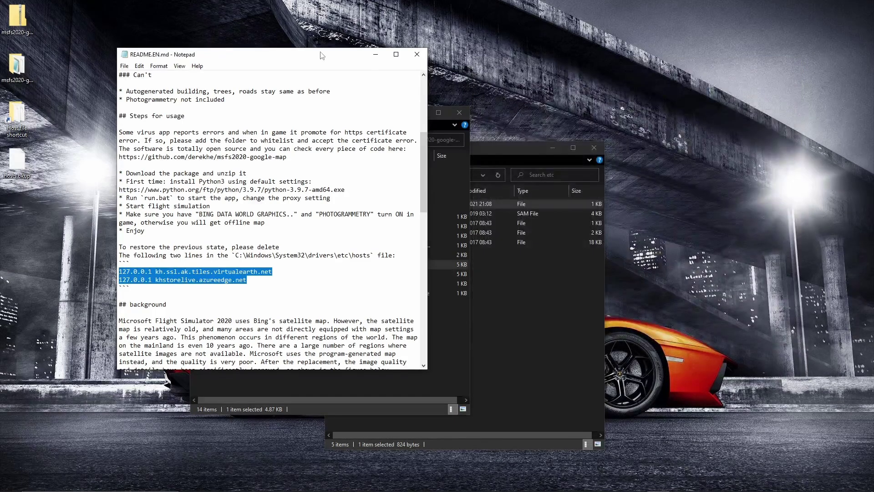
drag(321, 55, 1, 65)
click(56, 65)
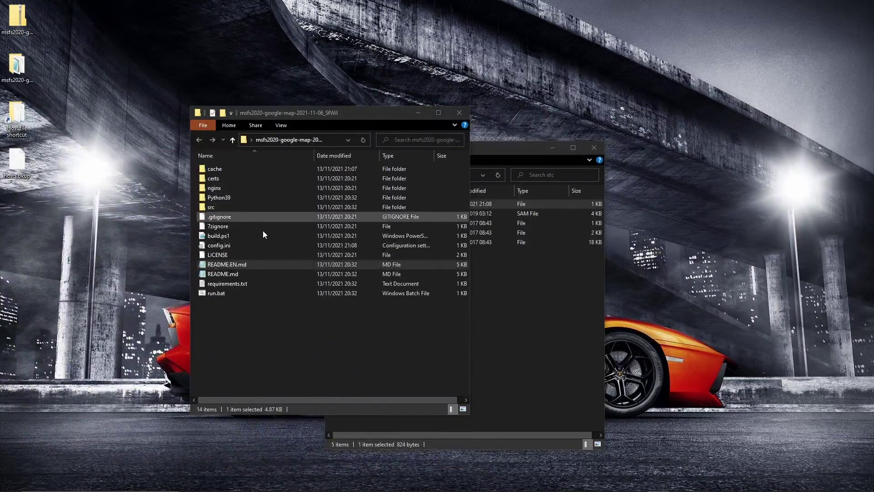
- Launch run.bat as administrator and start the Google Map mod so it reports Running
right_click(218, 294)
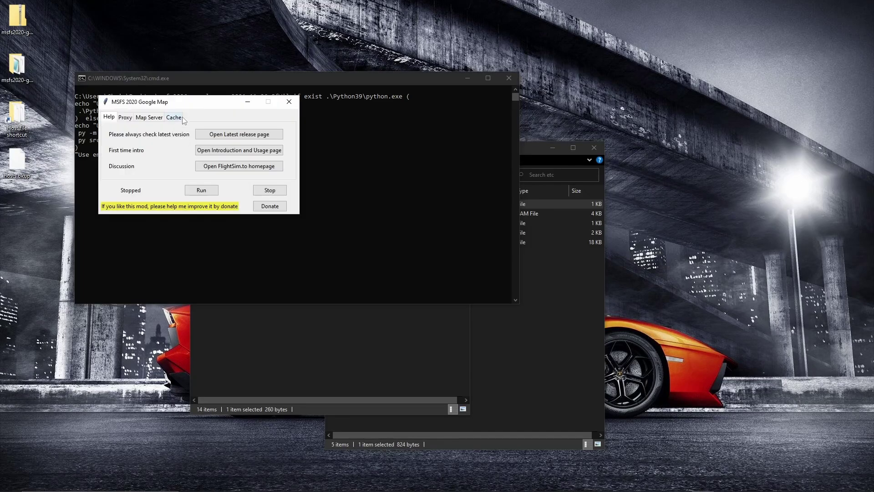
drag(182, 102, 440, 140)
click(460, 228)
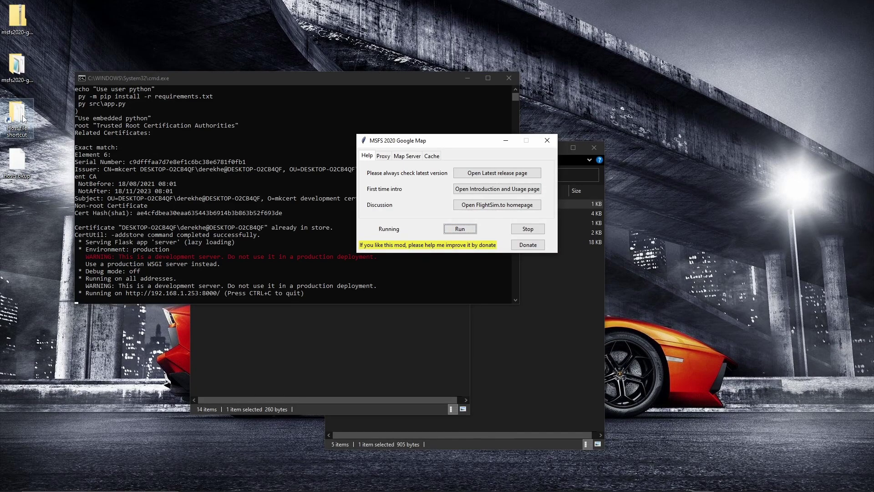
right_click(363, 217)
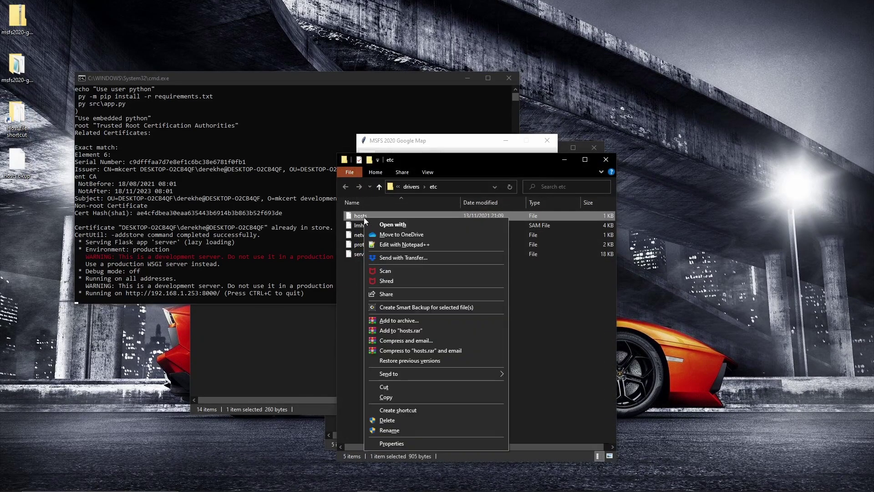
- Inspect the mod's two 127.0.0.1 entries on hosts lines 22–23 in Notepad++, then close it unchanged
click(400, 244)
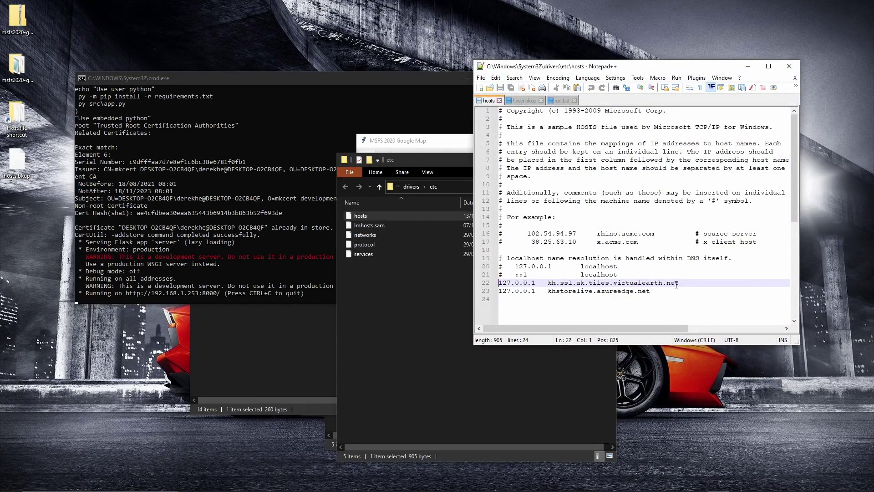
drag(651, 291, 499, 283)
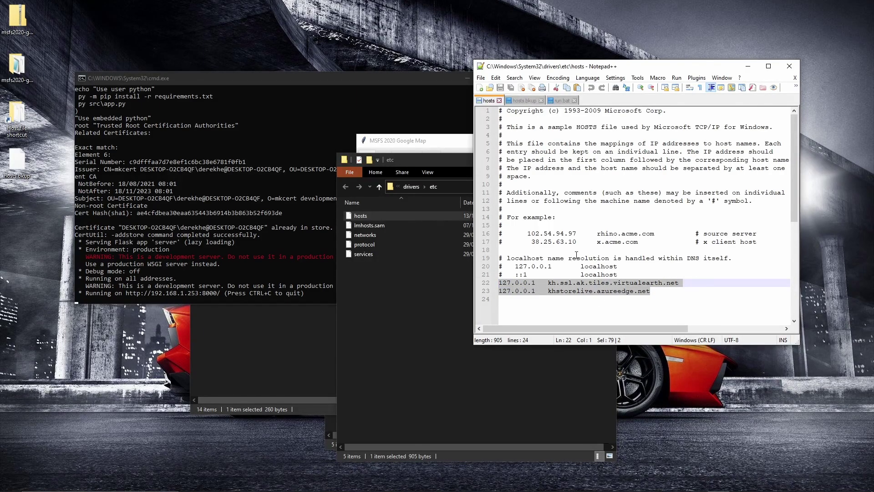
click(788, 67)
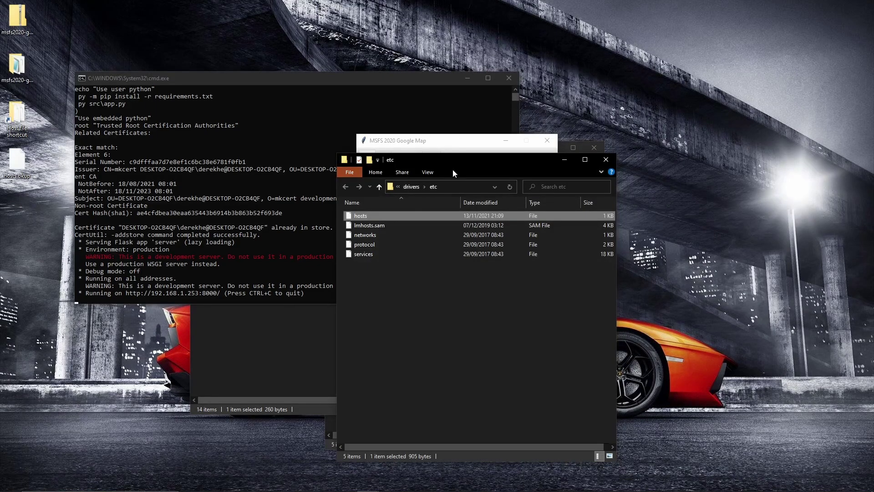
- Stop the Google Map mod, terminating both nginx processes, and close its window and terminal
drag(462, 160, 449, 149)
click(450, 141)
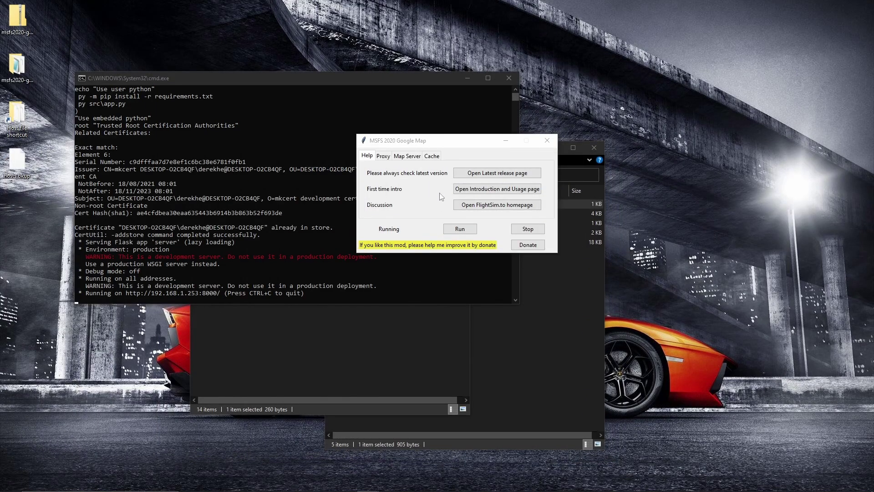
click(527, 229)
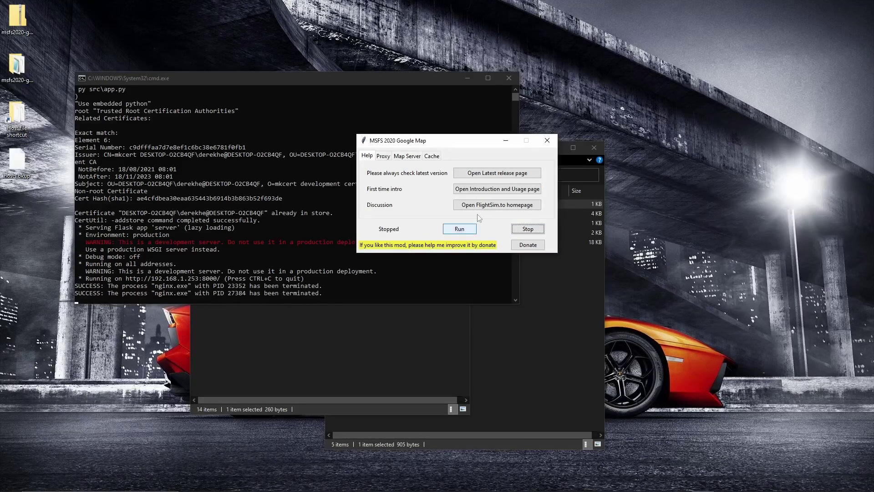
click(547, 141)
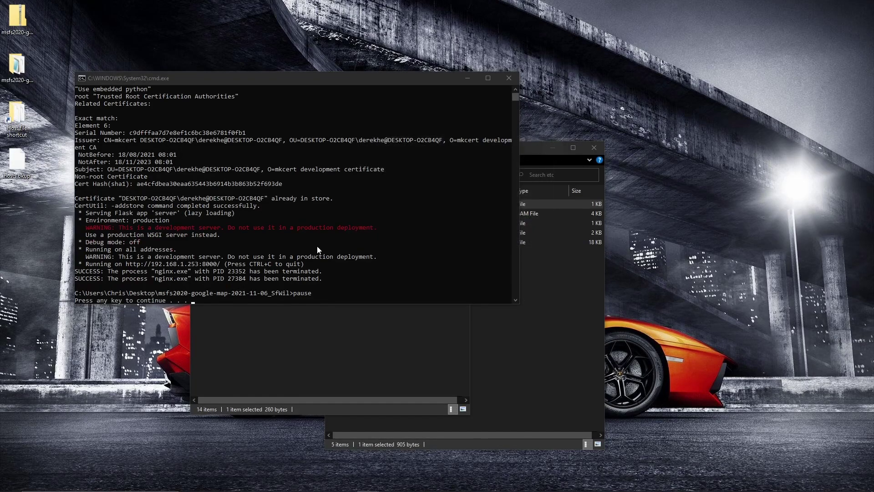
click(229, 294)
key(Return)
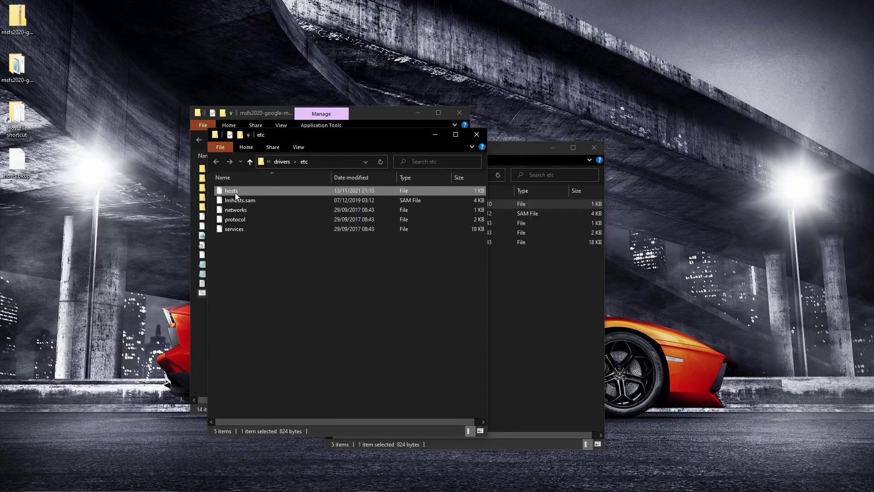
- Reopen hosts in Notepad++, confirm the mod's 127.0.0.1 entries are gone, and close it
right_click(238, 191)
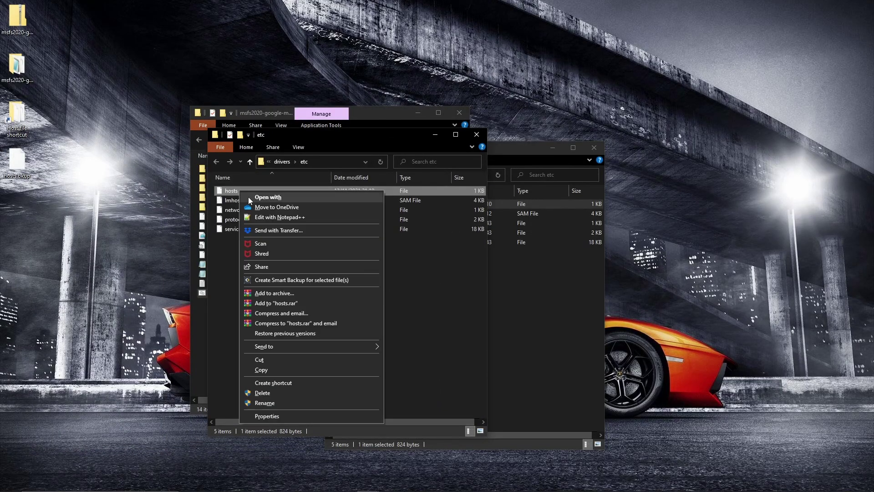
click(259, 218)
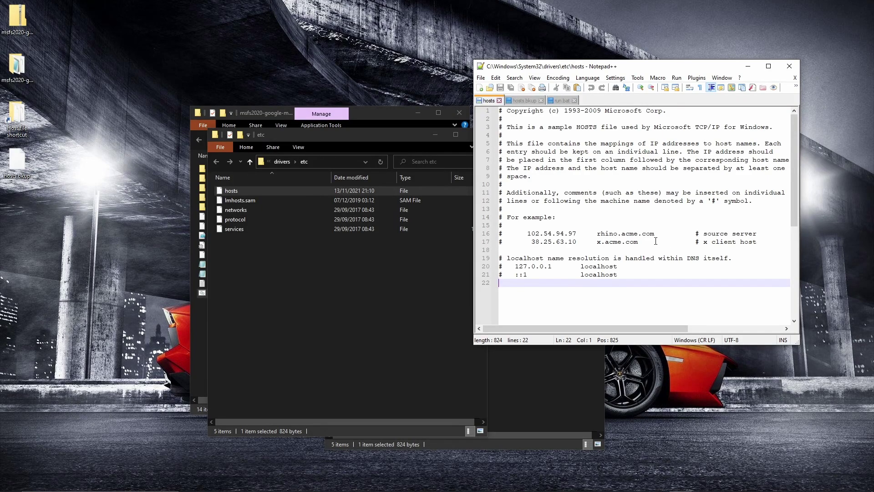
click(783, 66)
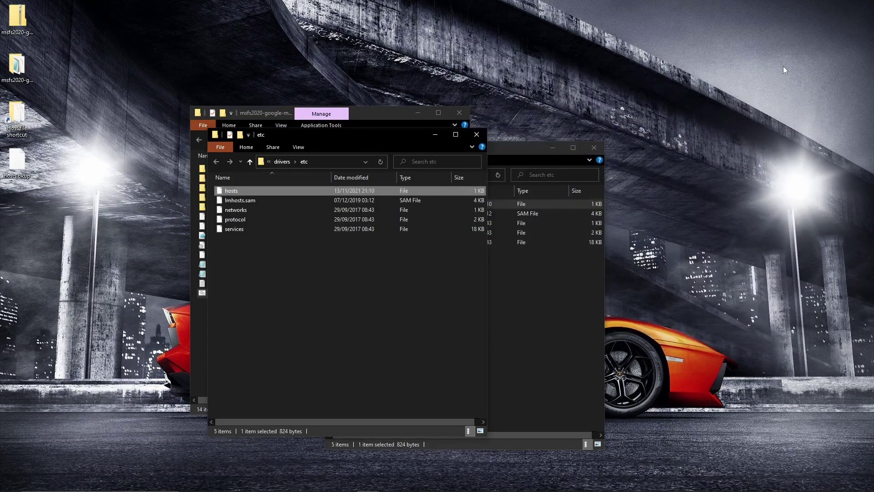
- Close the etc folder, then switch Rolling Cache on in General Options > Data and select its limit field
click(480, 139)
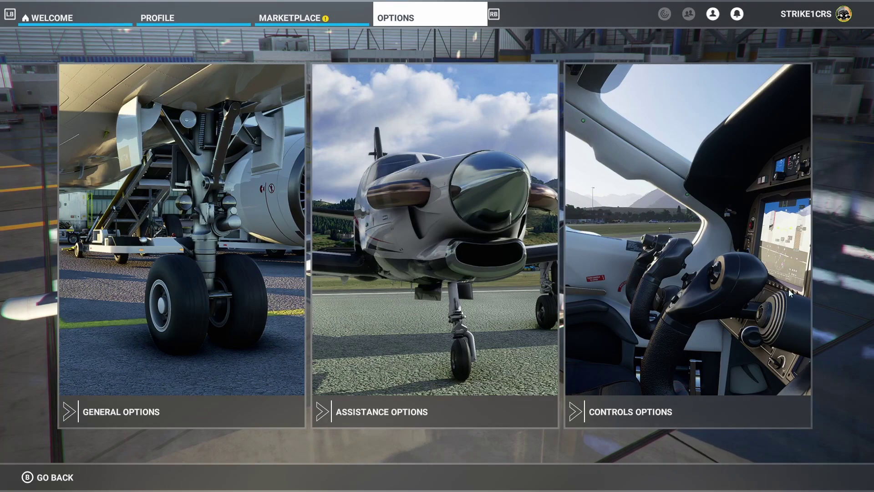
click(172, 290)
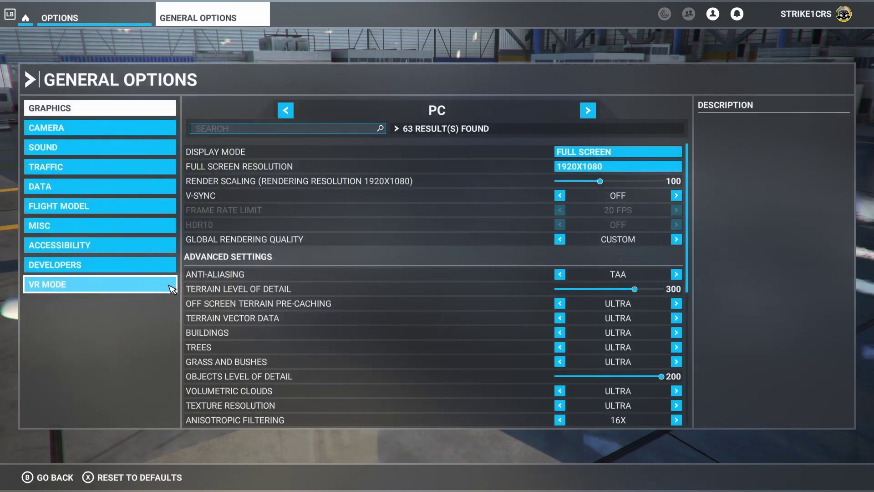
click(59, 188)
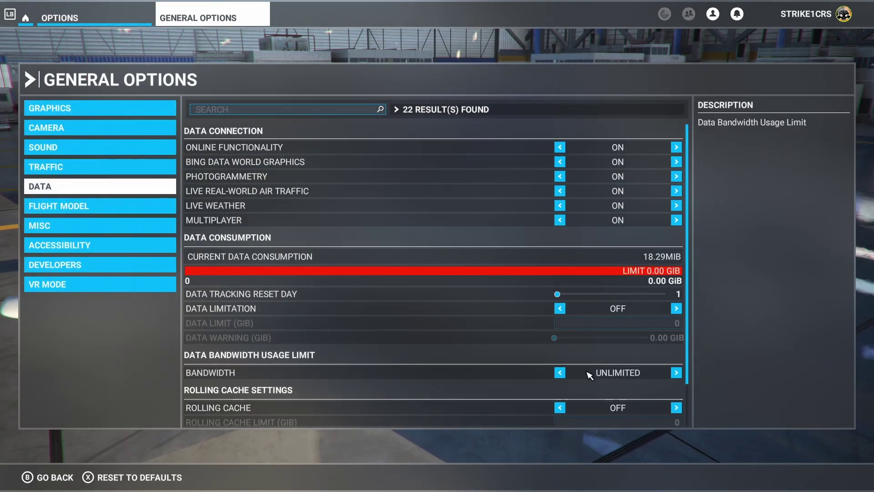
scroll(546, 372, down, 2)
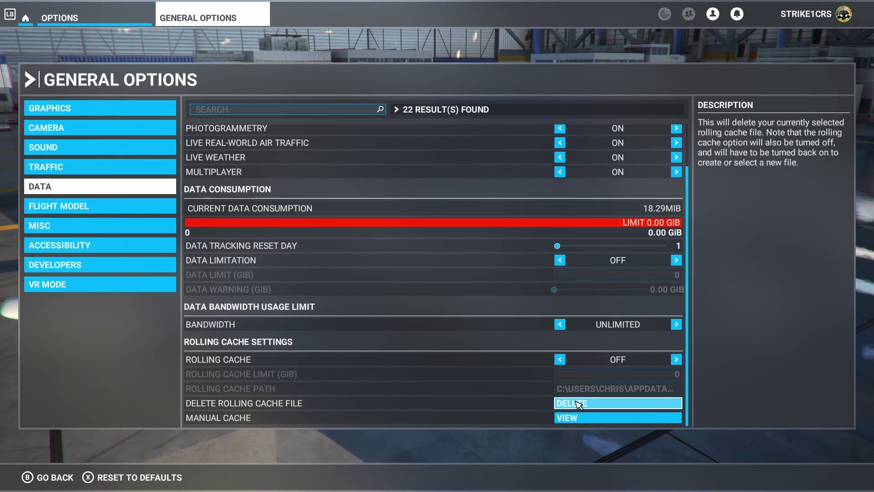
click(560, 359)
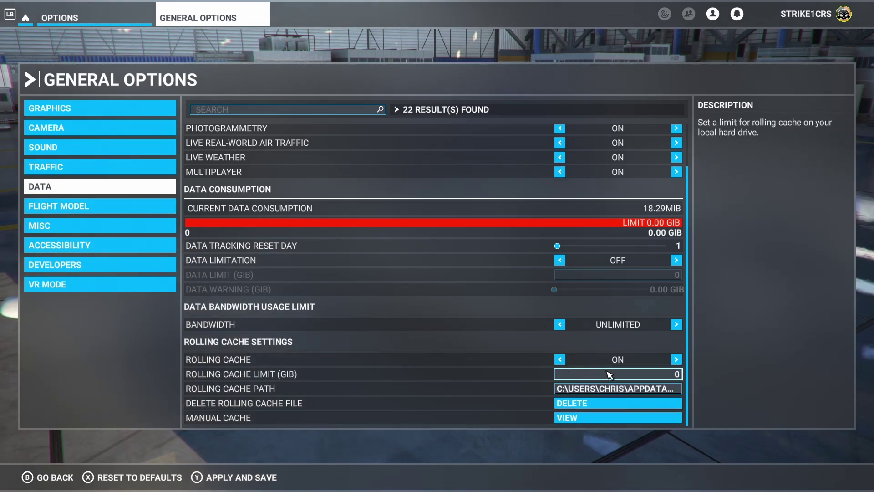
click(674, 373)
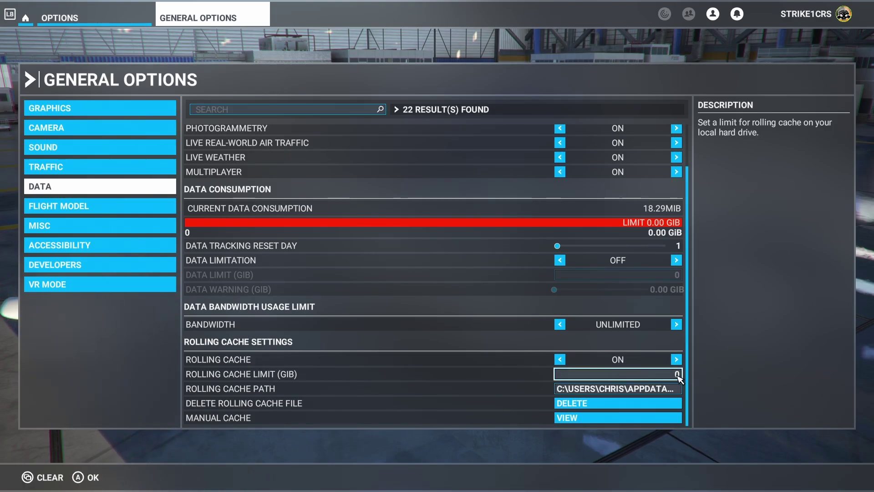
- Enter a 10 GiB rolling cache limit and scroll the Data list back up
text(10)
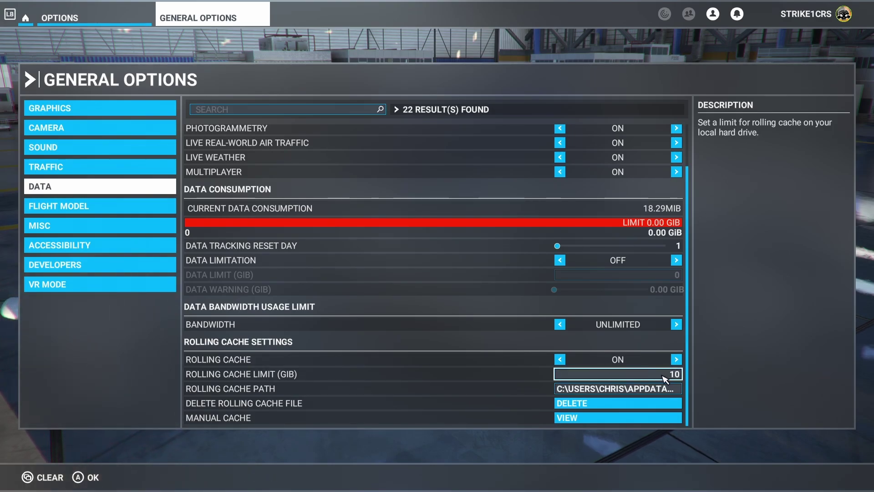
scroll(559, 269, up, 1)
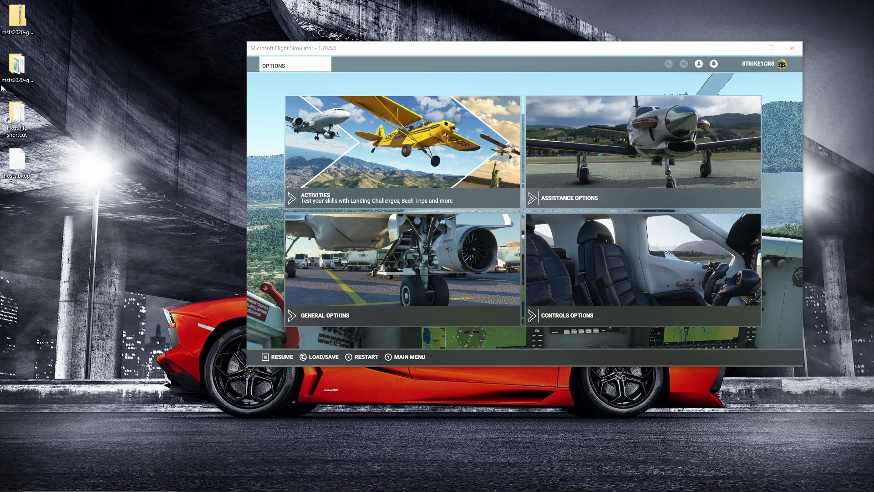
- Run run.bat as administrator from the mod folder, check the Proxy tab, and start the mod
click(11, 75)
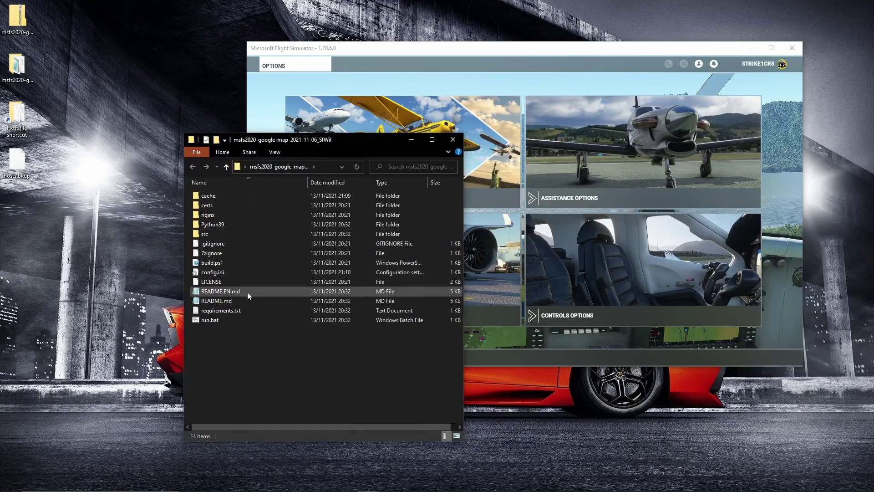
right_click(214, 319)
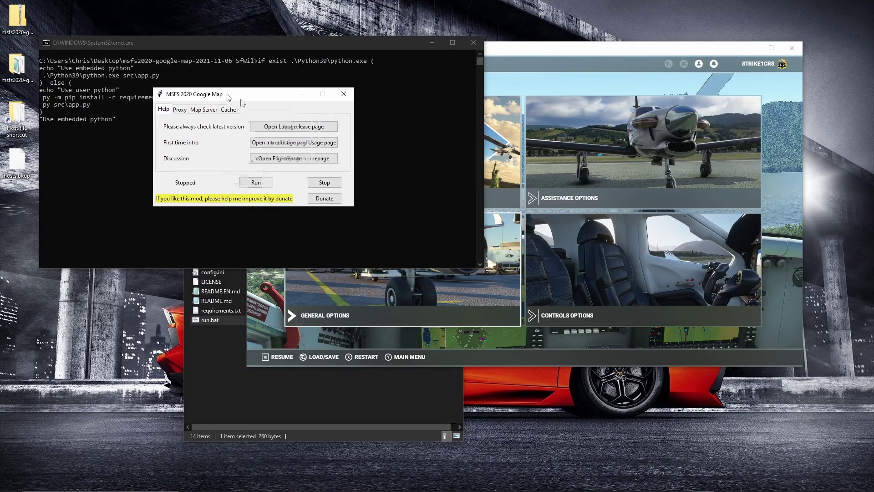
drag(250, 103, 299, 120)
click(251, 135)
click(329, 172)
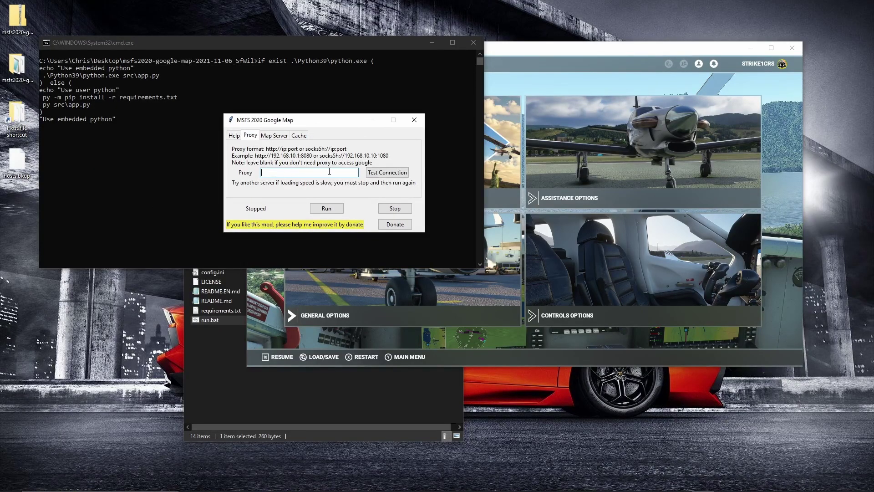
click(313, 210)
drag(301, 121, 431, 137)
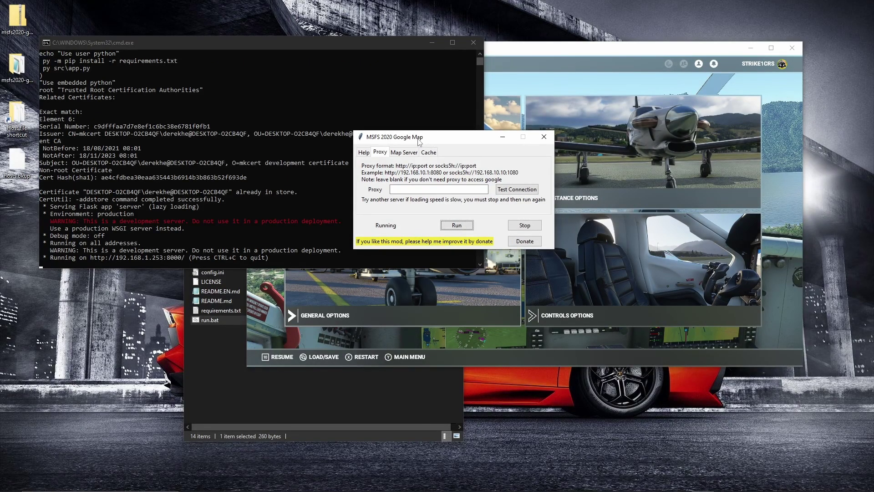
- Stop the Google Map mod and close its window, leaving the terminal paused
click(518, 228)
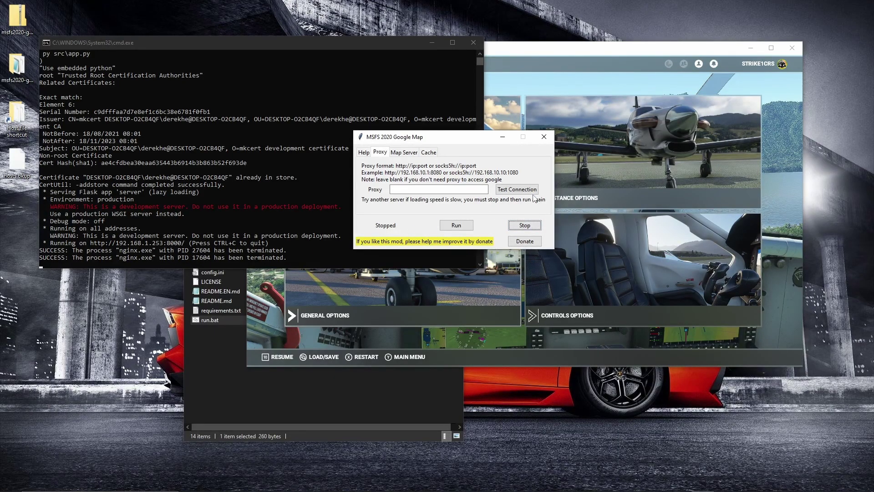
click(544, 137)
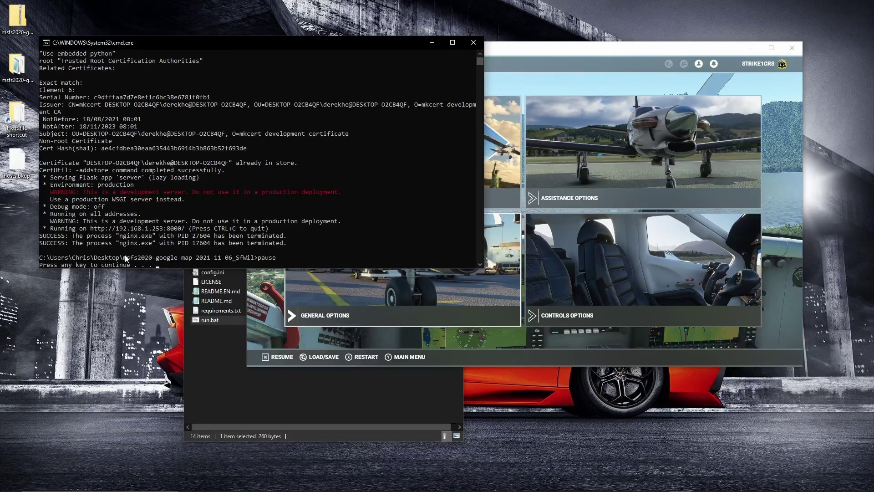
click(158, 258)
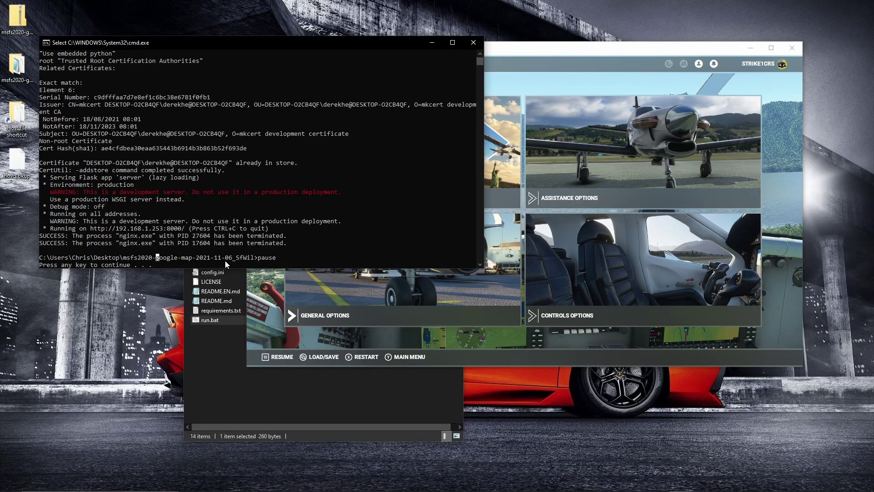
- Dismiss the paused mod terminal so it closes, returning to the simulator's Options menu
key(Return)
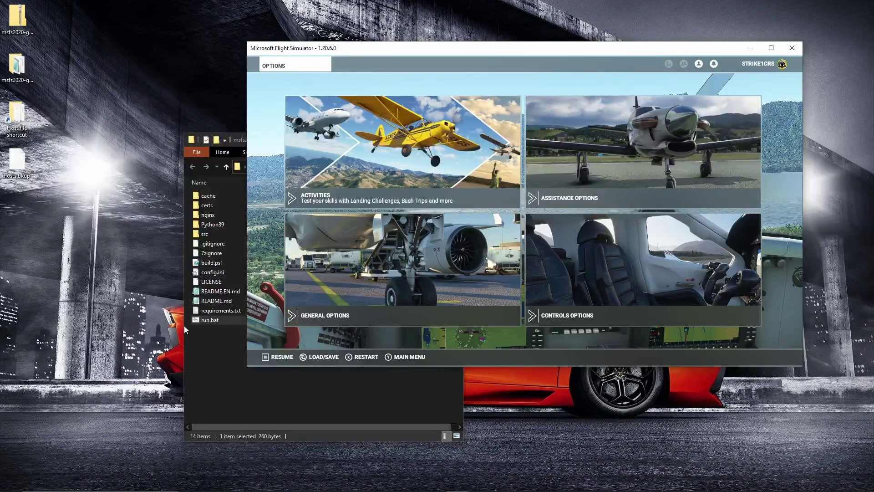